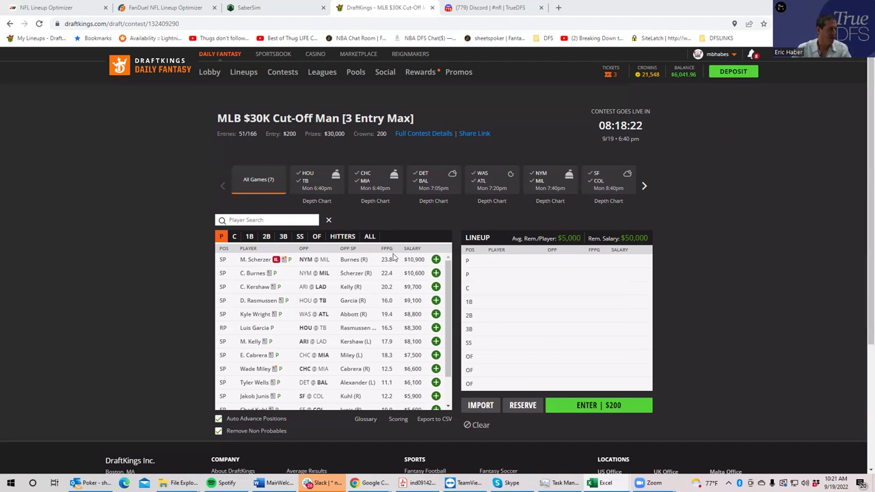
Show only the two HOU@TB pitchers in the DraftKings player pool.
left_click(305, 181)
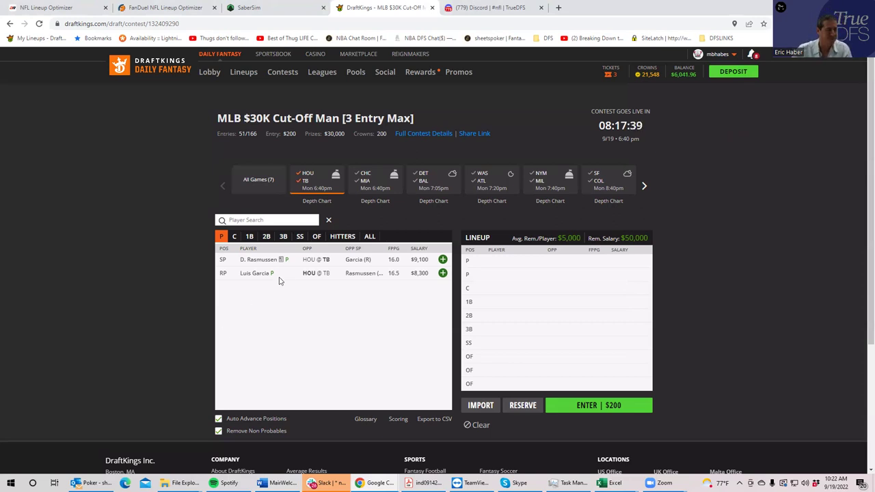
Filter to CHC@MIA pitchers and add E. Cabrera ($7,500) to the first pitcher slot.
left_click(308, 179)
left_click(368, 177)
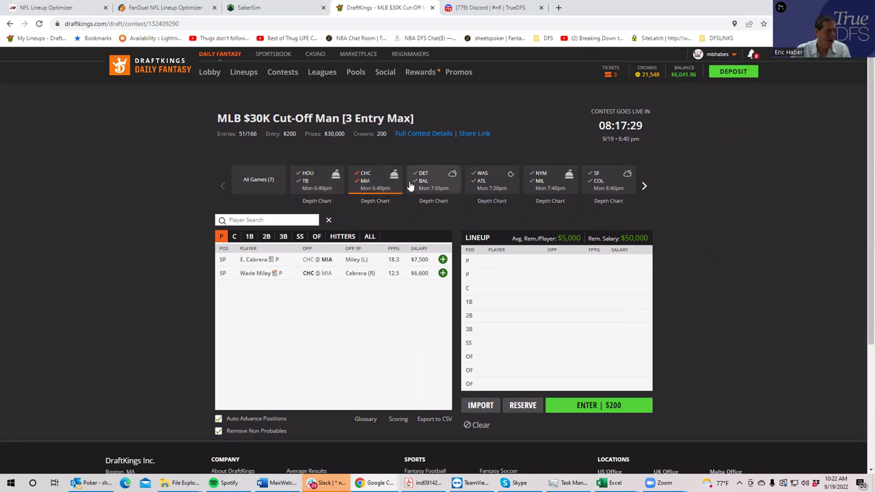
left_click(367, 179)
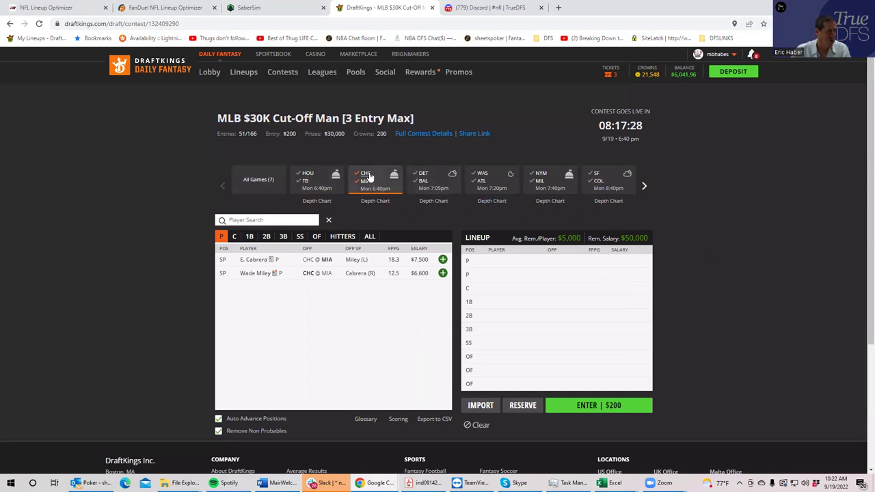
left_click(442, 260)
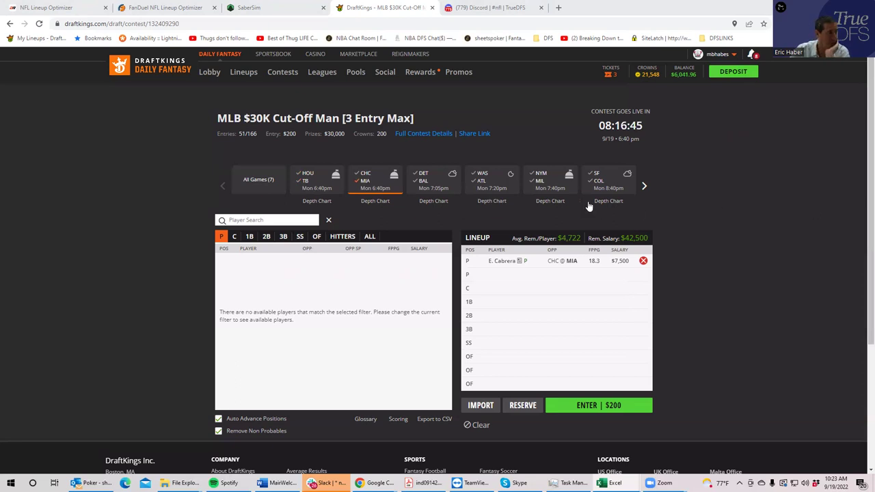
Clear the game filter so pitchers from all 7 games are listed again.
left_click(366, 186)
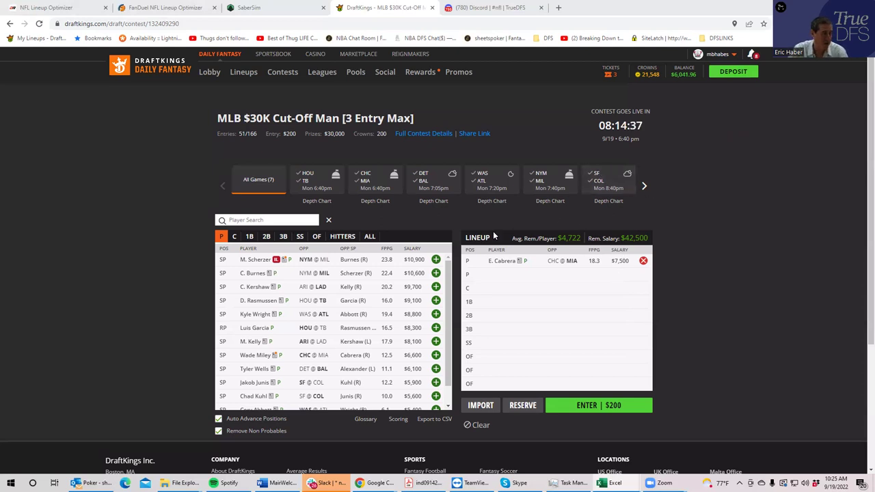
Filter to DET@BAL pitchers and review Tyler Wells' game log on his player card.
left_click(425, 177)
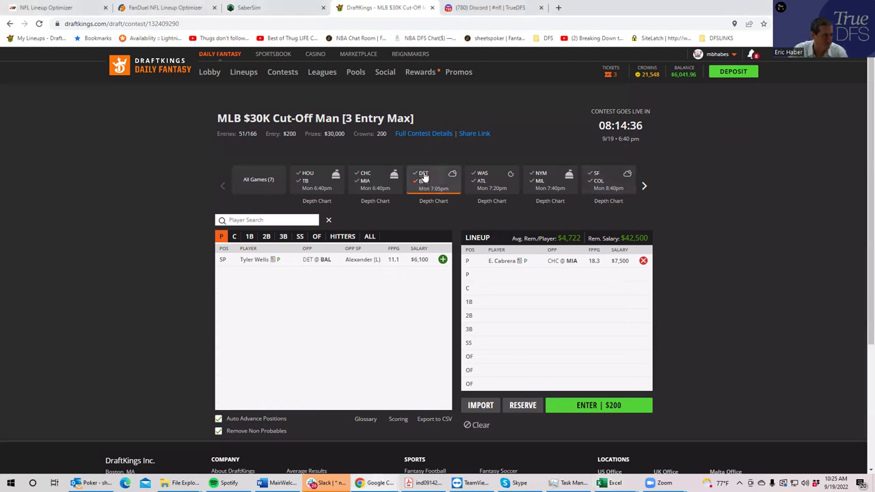
left_click(252, 260)
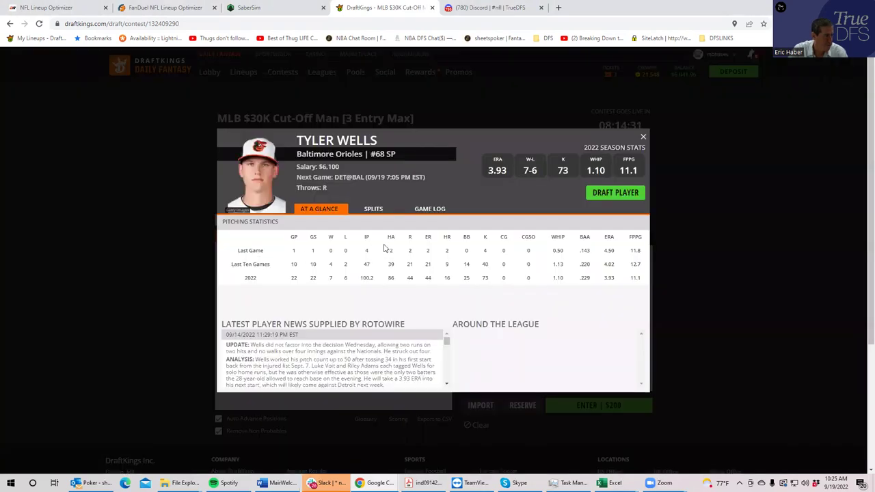
left_click(434, 215)
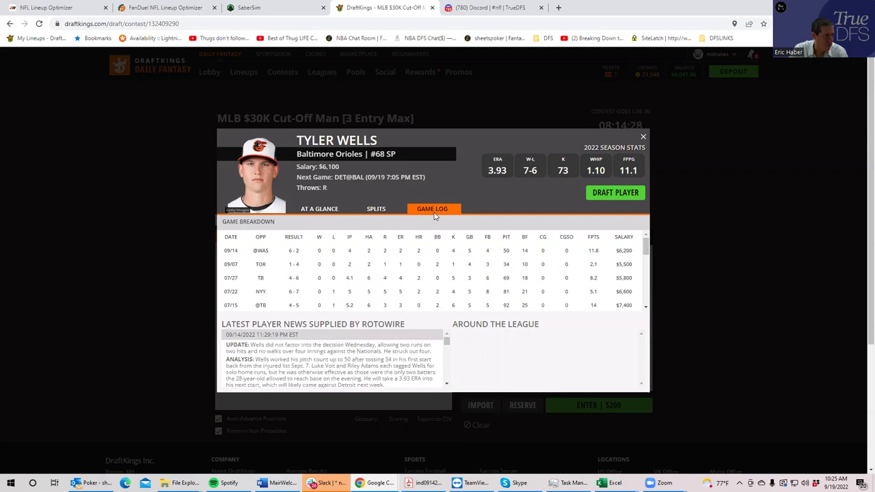
left_click(642, 140)
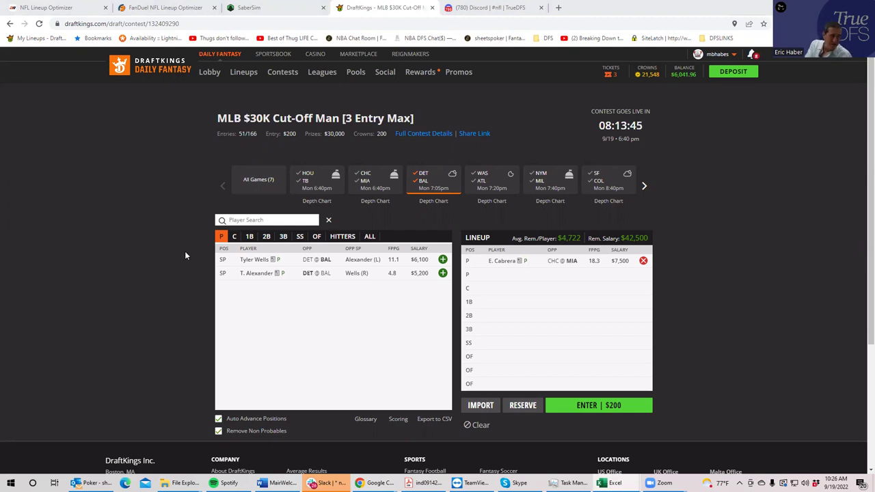
Recheck Tyler Wells' game log, then restore all 7 games, led by M. Scherzer.
left_click(253, 261)
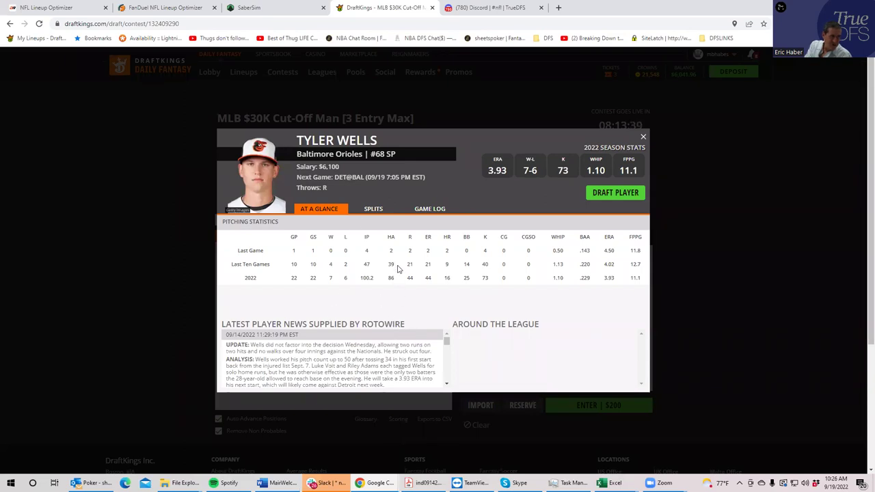
left_click(420, 212)
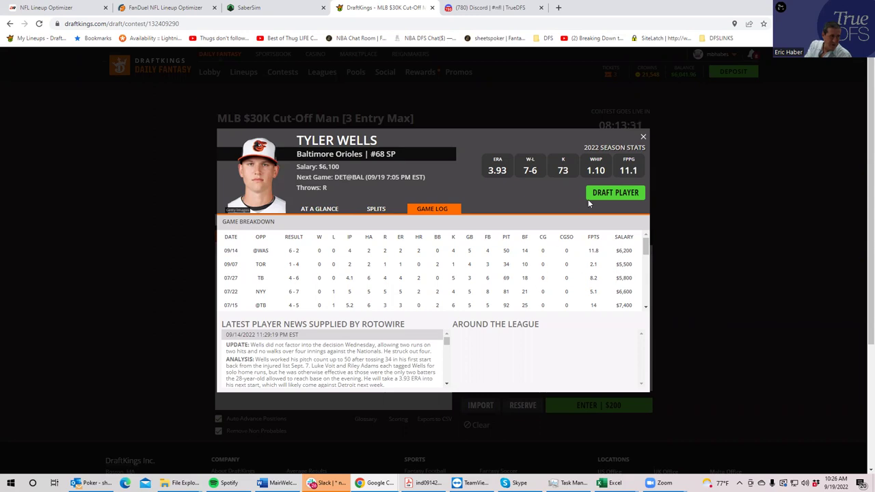
left_click(642, 141)
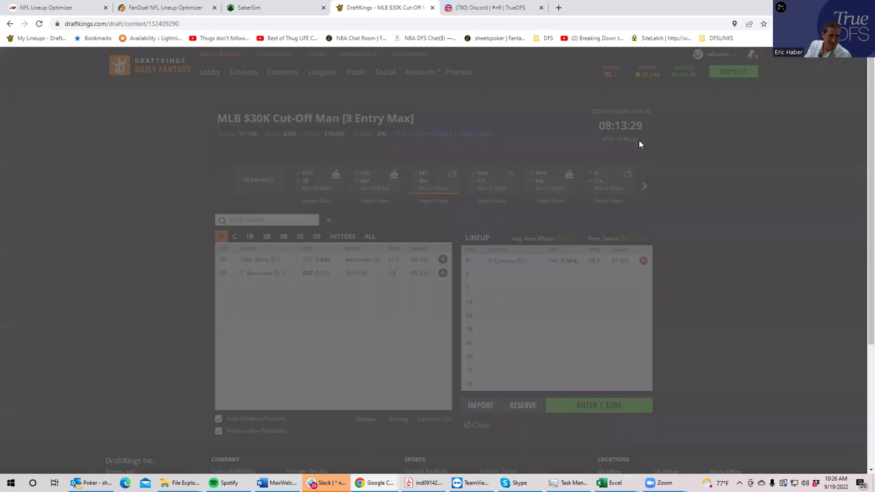
left_click(427, 183)
left_click(426, 180)
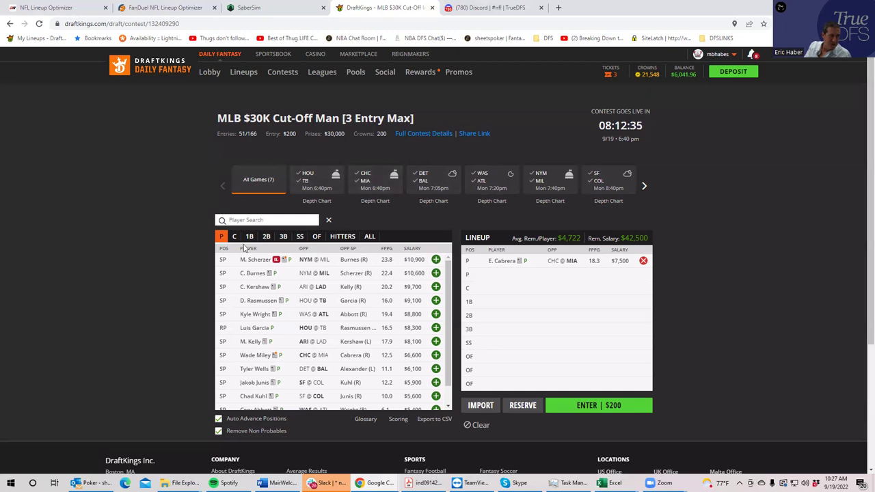
Add Tyler Wells ($6,100) from DET@BAL as second pitcher, then show all games again.
left_click(424, 186)
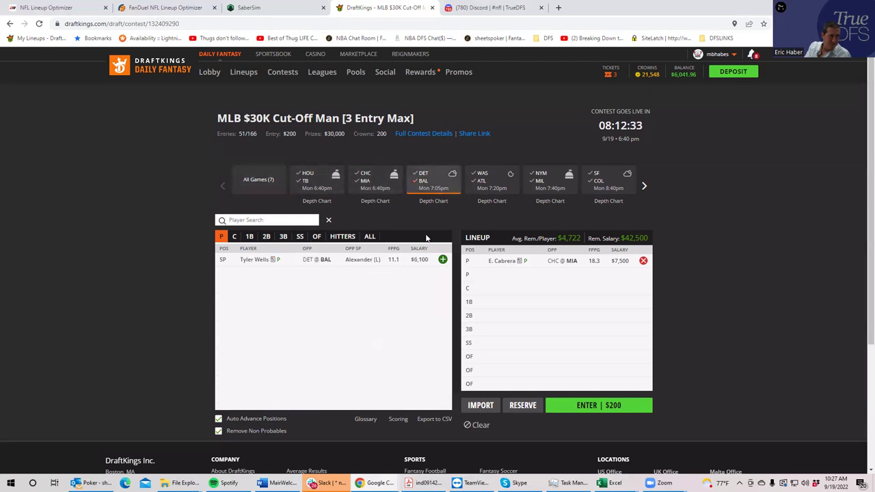
left_click(441, 262)
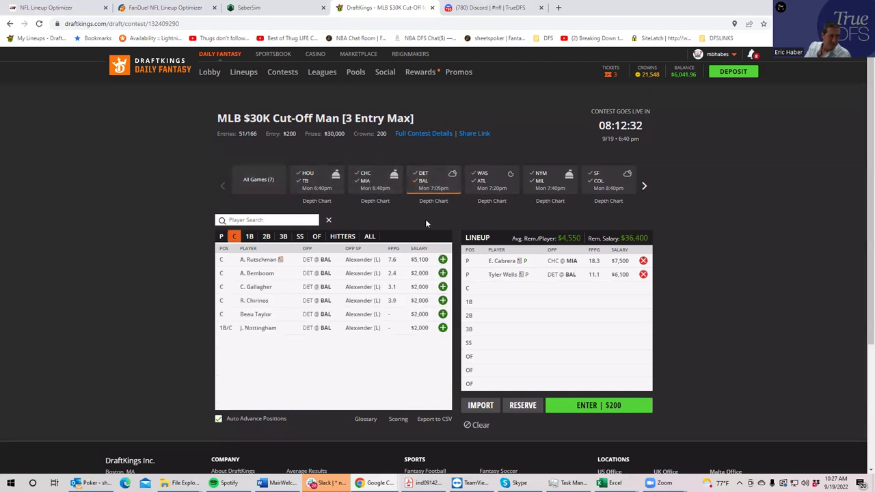
left_click(424, 179)
left_click(424, 179)
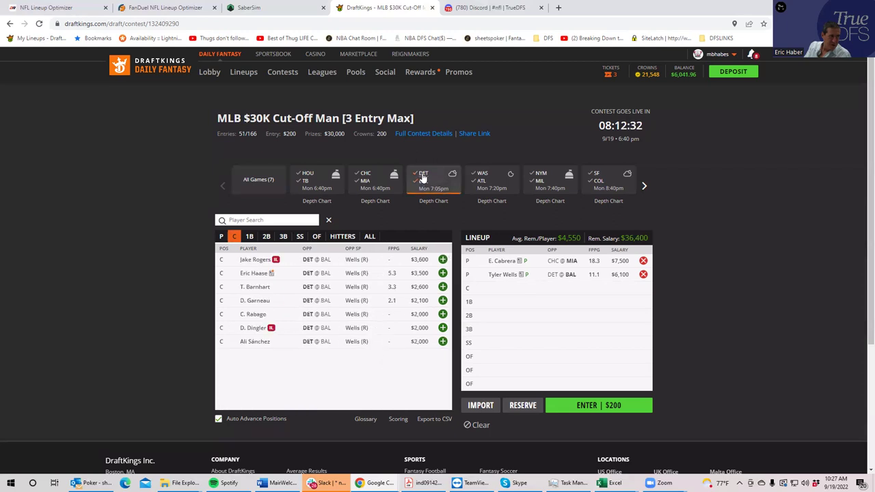
left_click(220, 237)
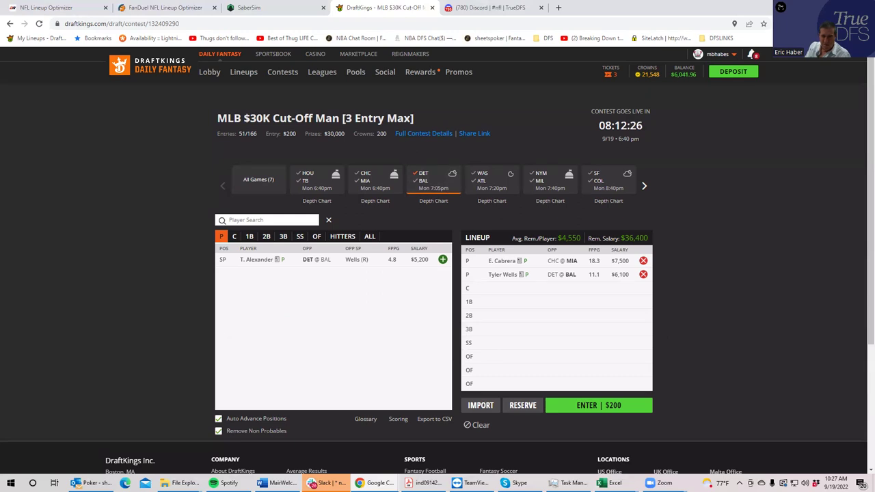
left_click(421, 174)
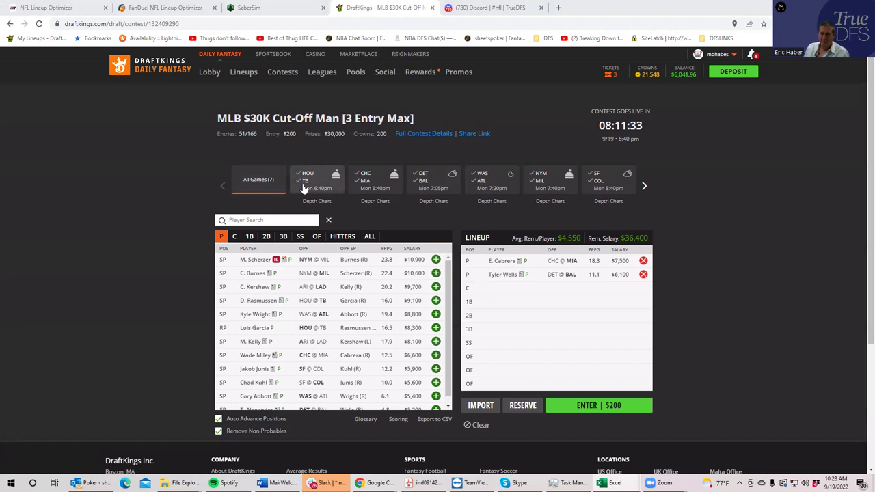
Add DET@BAL hitters Austin Hays (OF), Ramón Urías (3B) and R. Mountcastle (1B).
left_click(424, 183)
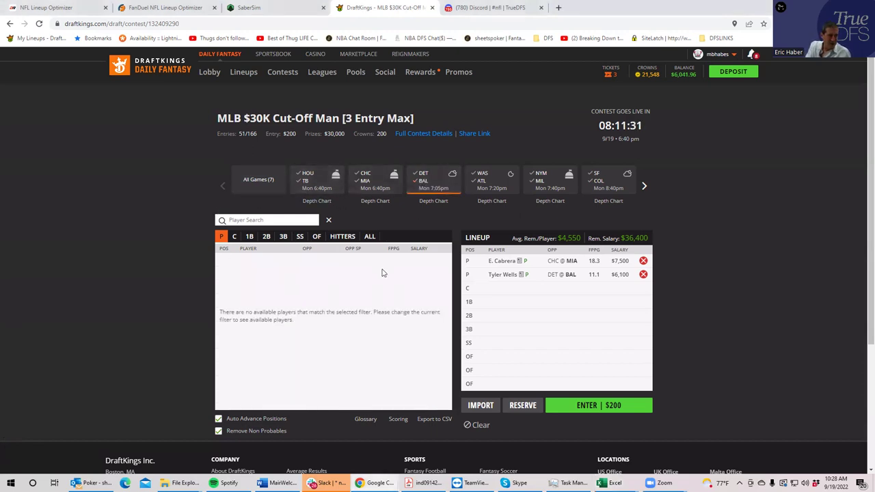
left_click(318, 237)
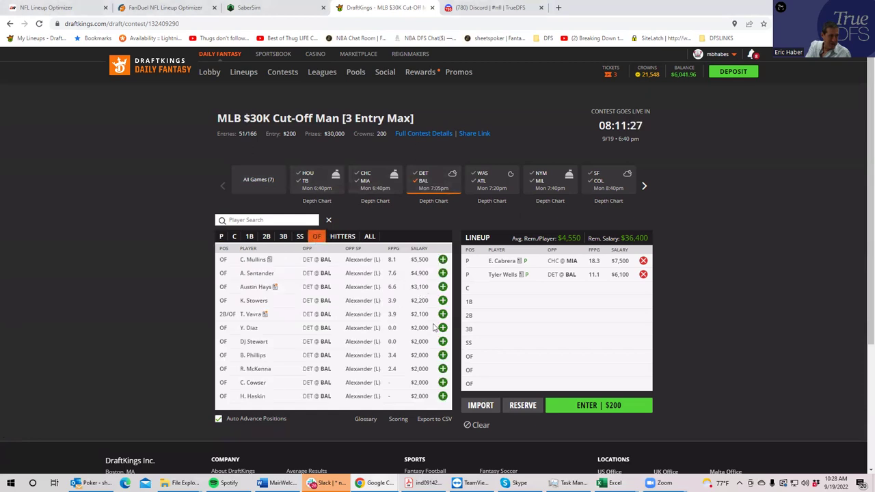
left_click(443, 287)
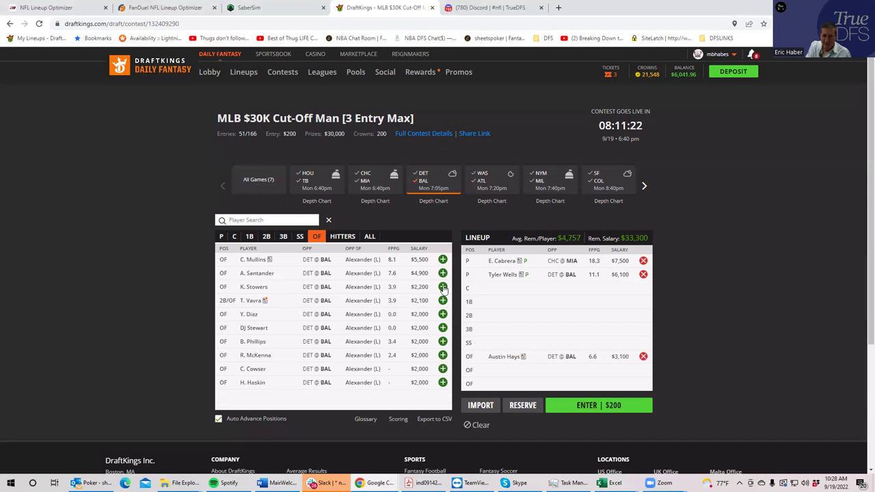
left_click(282, 237)
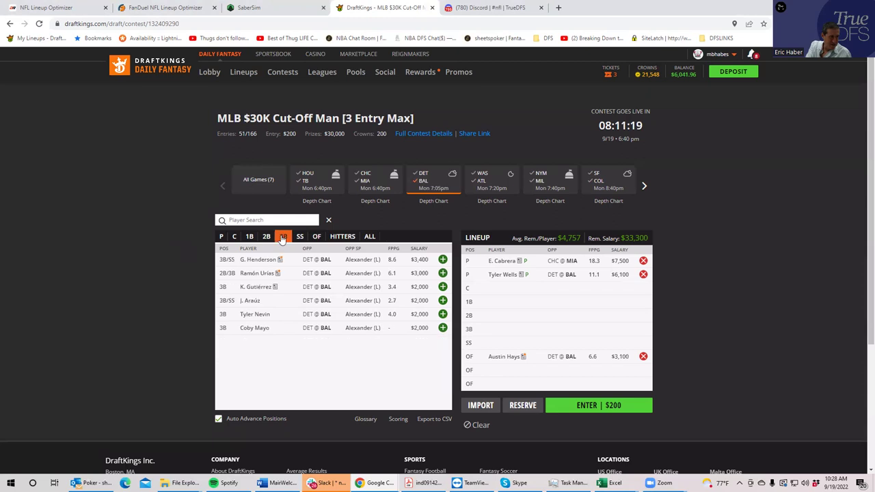
left_click(443, 274)
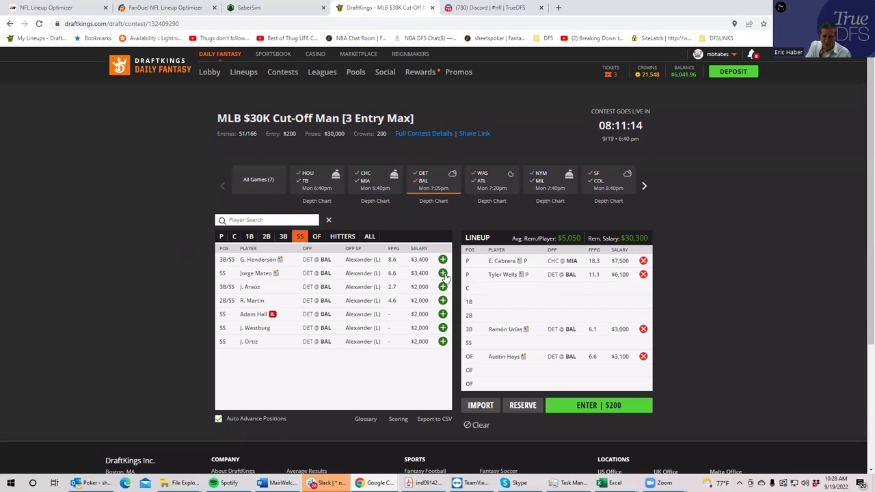
left_click(316, 235)
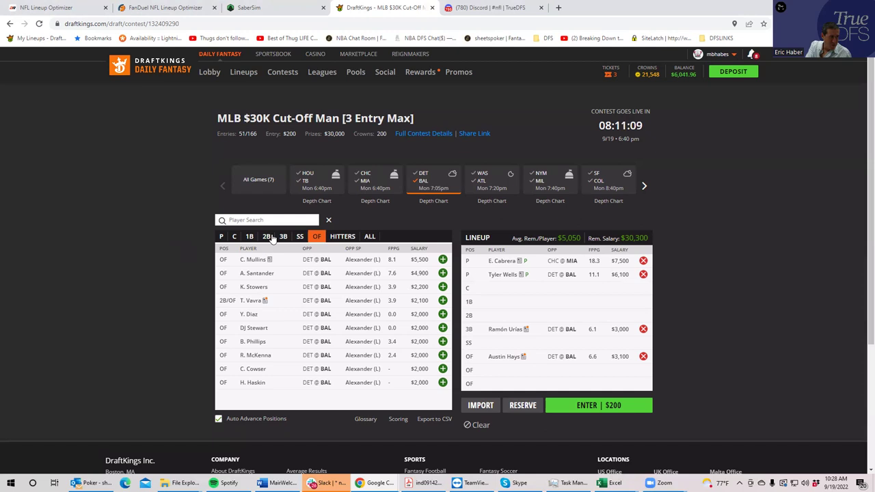
left_click(248, 238)
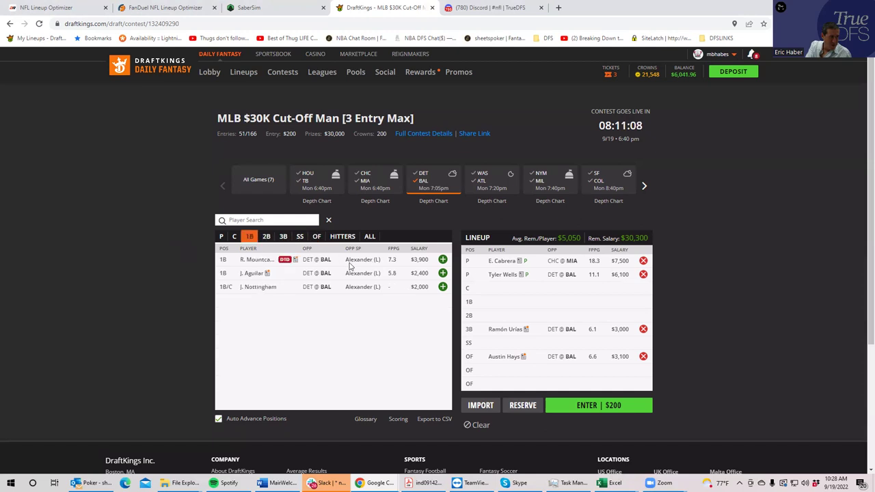
left_click(442, 259)
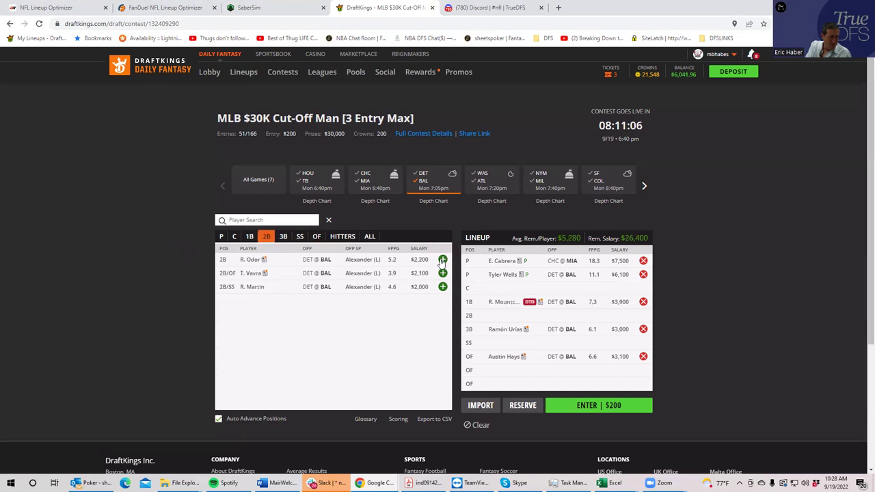
left_click(501, 302)
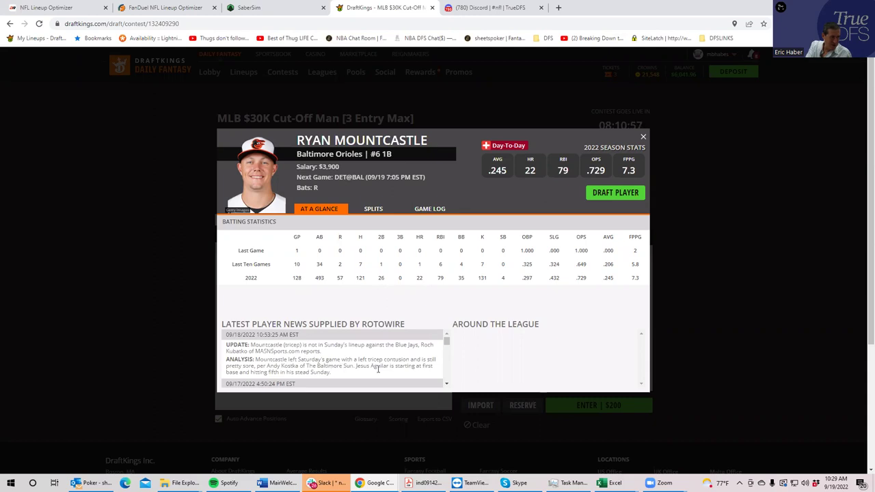
left_click_drag(356, 365, 401, 368)
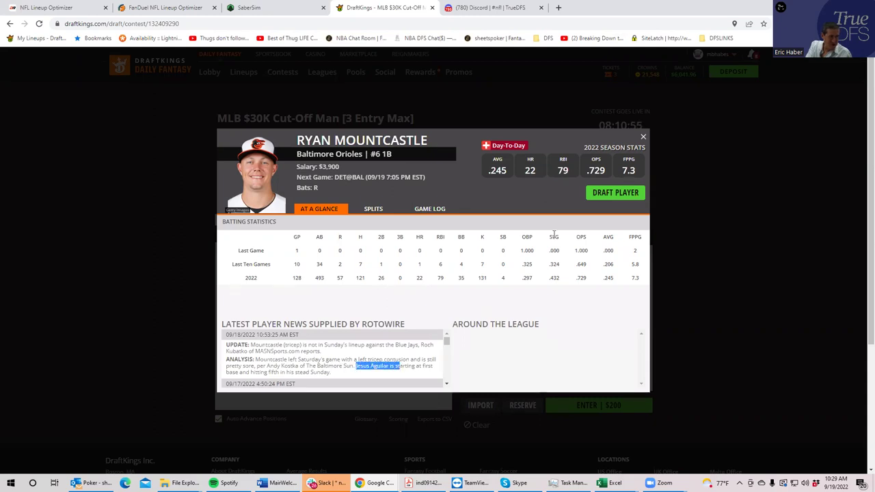
left_click(643, 137)
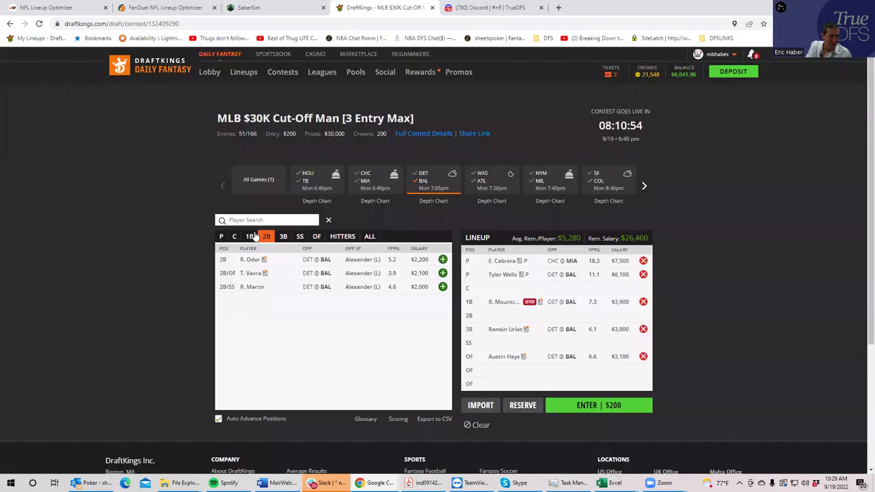
Swap R. Mountcastle for J. Aguilar ($2,400) at first base, leaving $27,900.
left_click(249, 237)
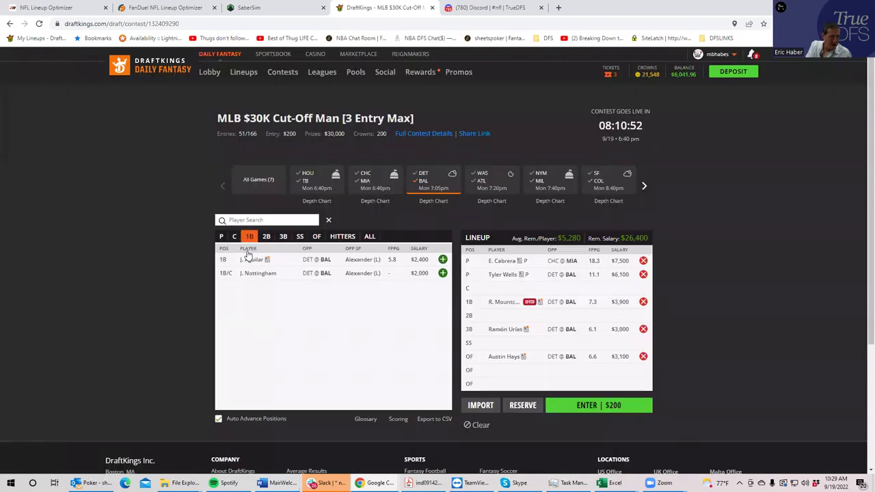
left_click(443, 259)
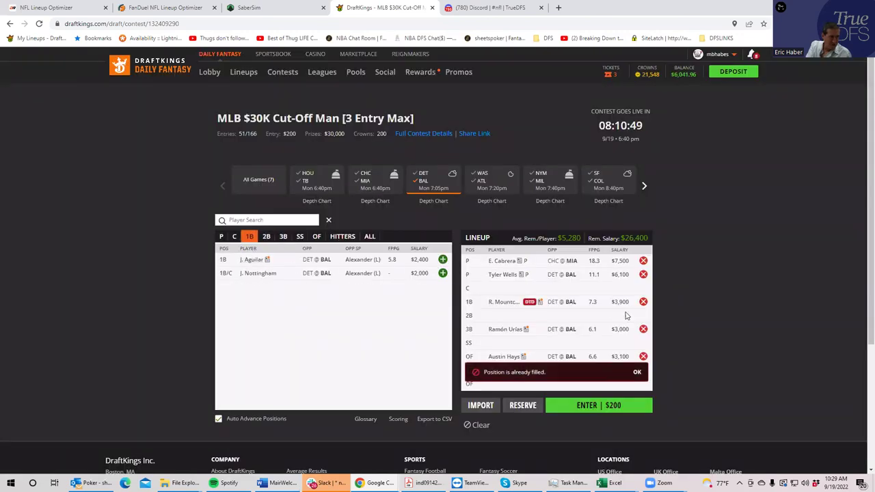
left_click(643, 303)
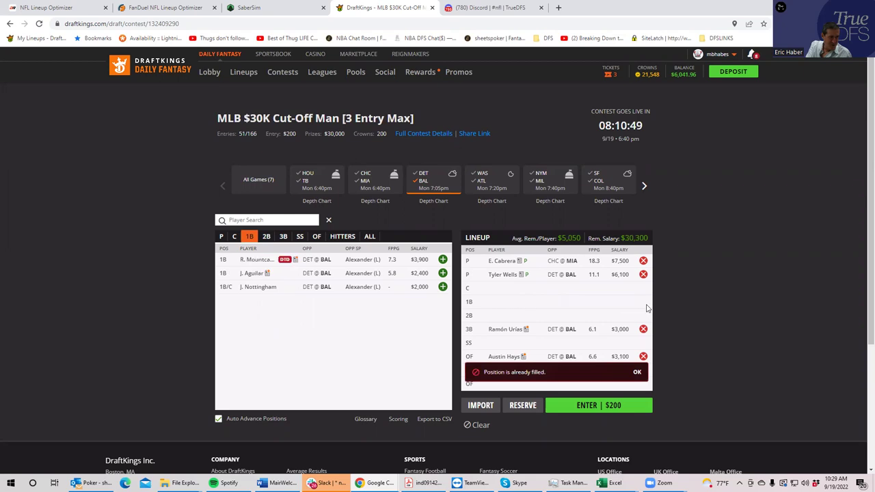
left_click(443, 273)
left_click(635, 372)
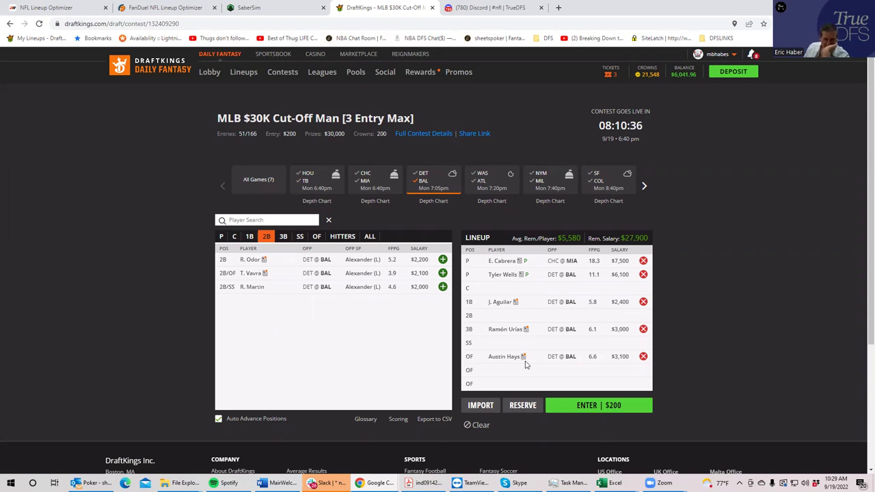
List outfielders from all 7 games, led by Y. Alvarez at $6,300.
left_click(317, 237)
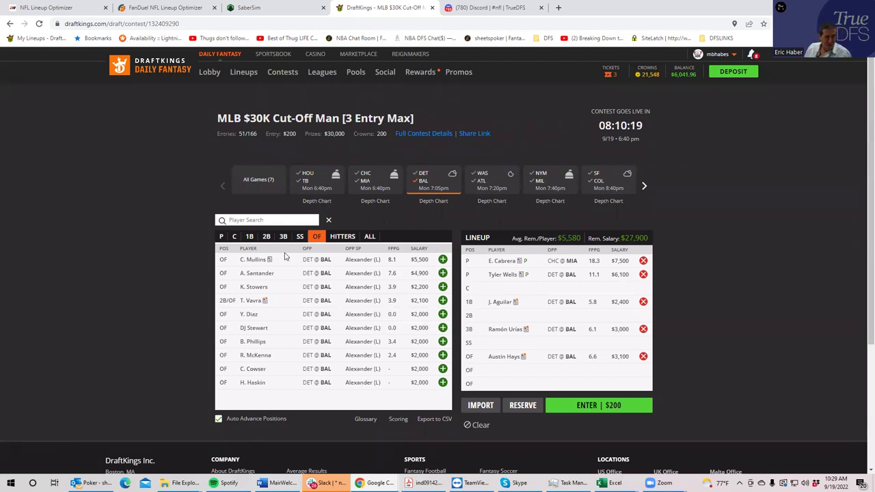
left_click(416, 181)
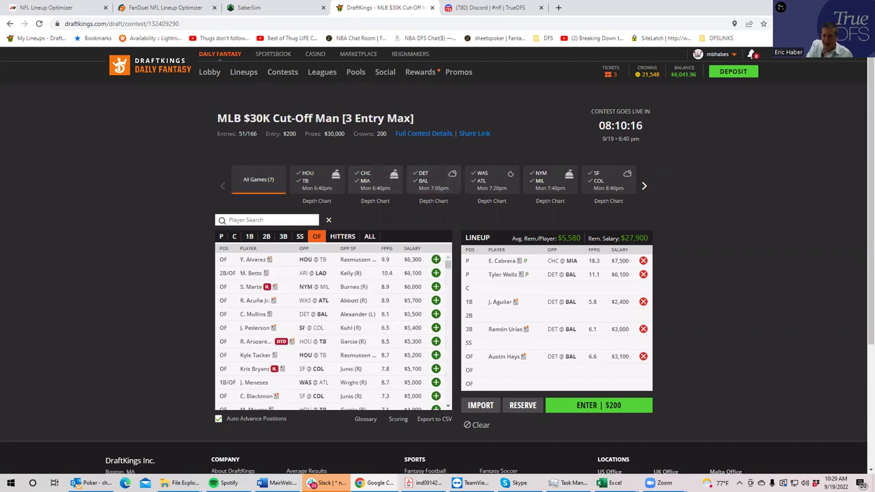
Filter to WAS@ATL pitchers: Kyle Wright ($8,800) and Cory Abbott ($5,400).
left_click(483, 178)
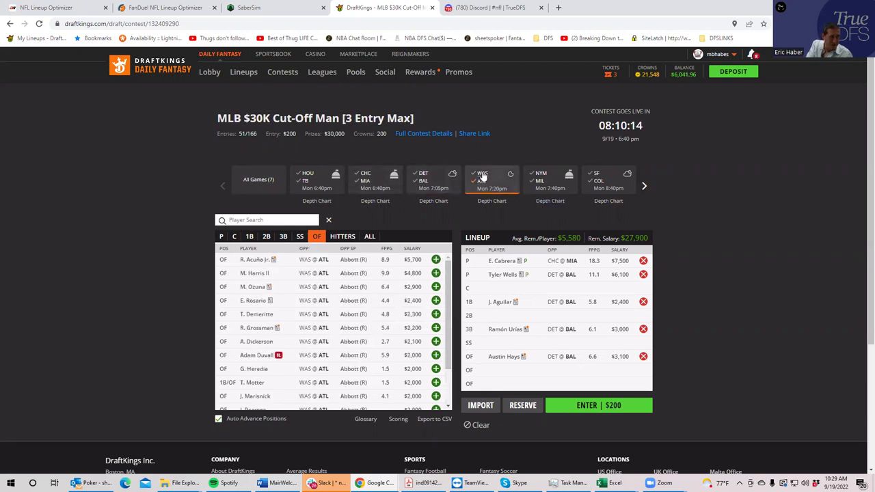
left_click(220, 237)
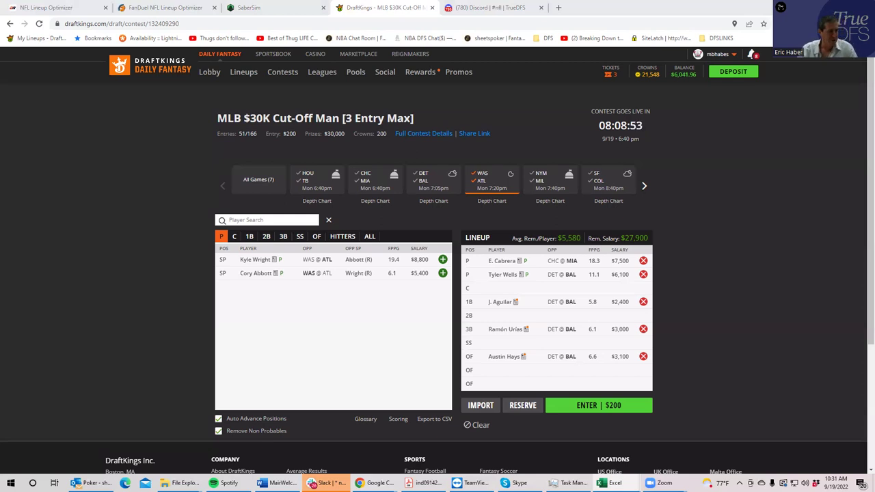
Remove J. Aguilar, Ramón Urías and Austin Hays, and filter the pool to Atlanta hitters.
left_click(643, 302)
left_click(643, 329)
left_click(643, 356)
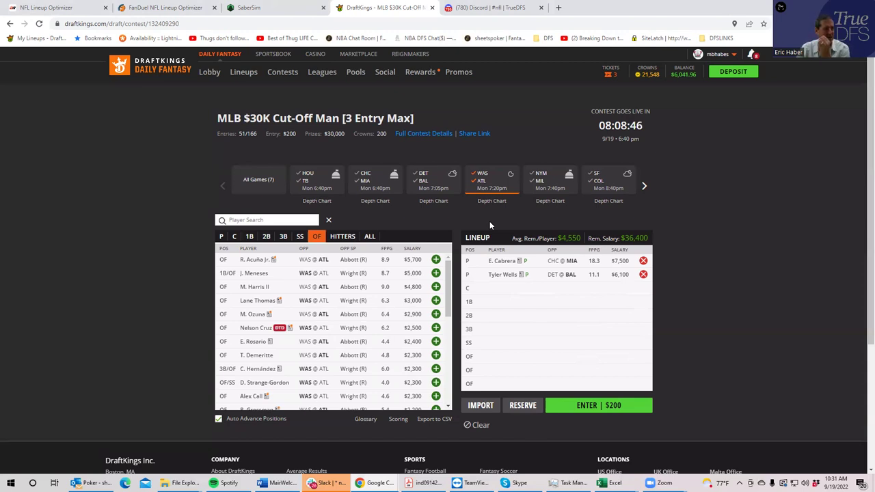
left_click(482, 174)
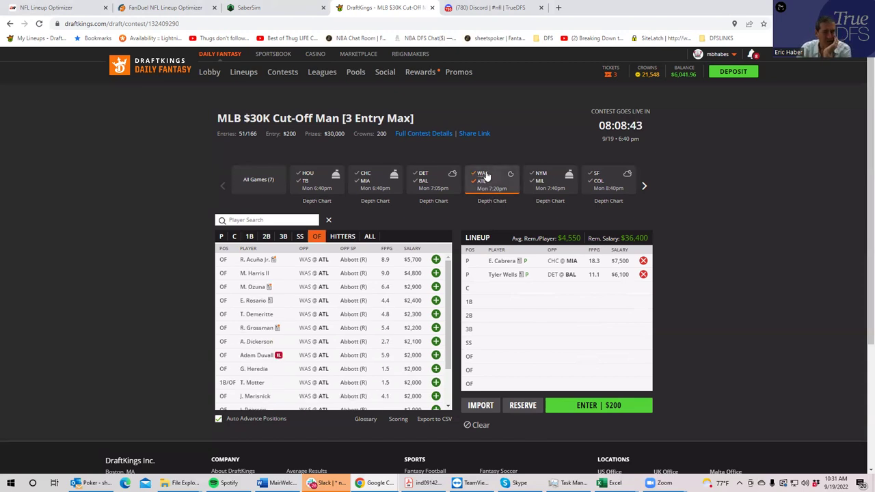
Add R. Acuña Jr., Matt Olson and A. Riley, then remove Olson and Riley again.
left_click(435, 260)
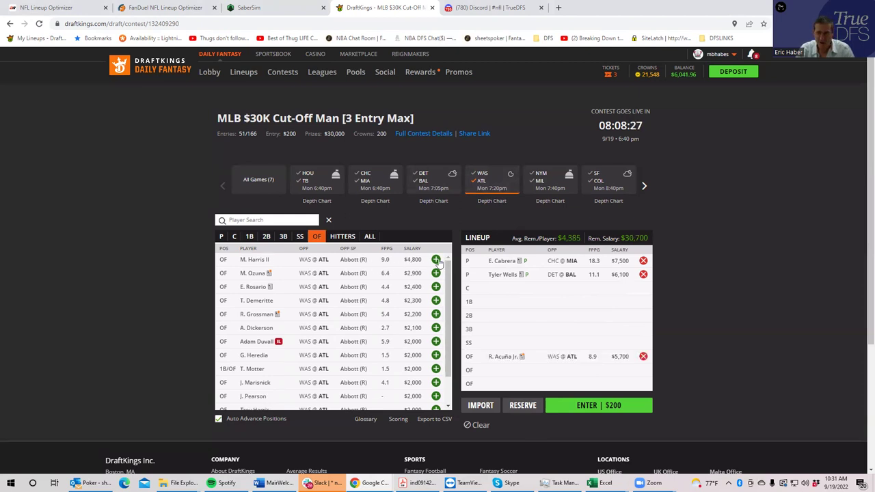
left_click(249, 236)
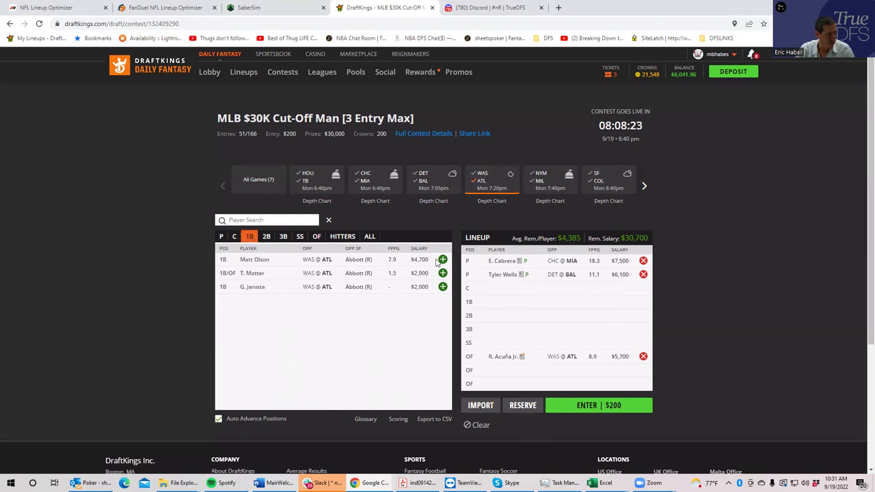
left_click(442, 260)
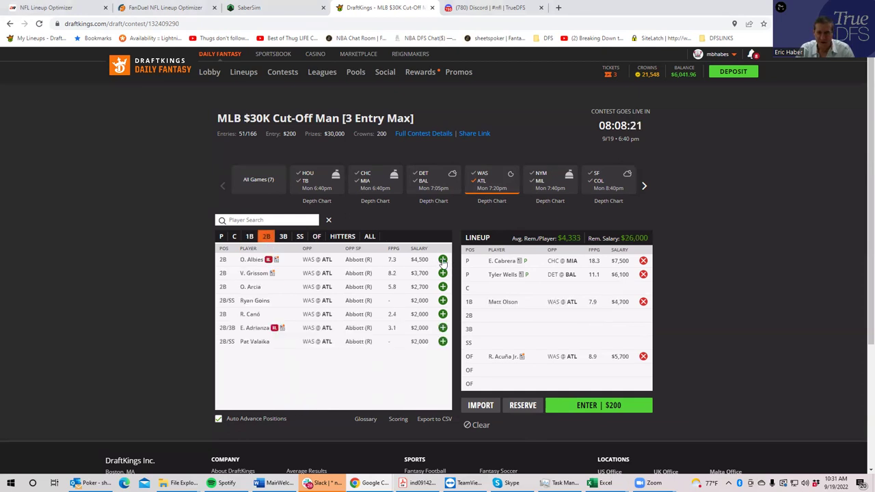
left_click(283, 236)
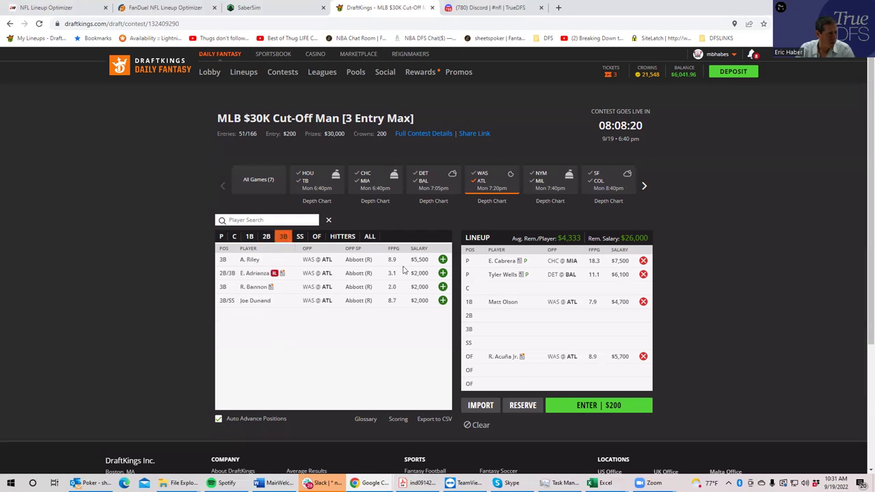
left_click(443, 260)
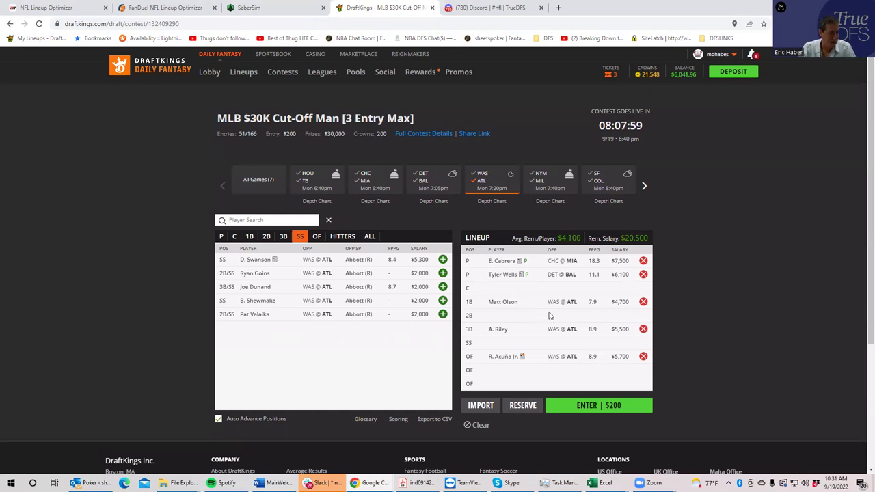
left_click(643, 303)
left_click(644, 329)
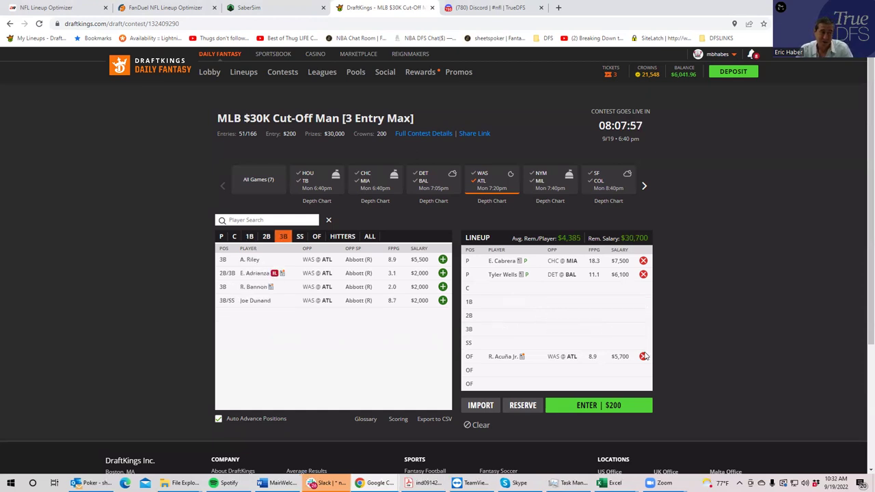
Remove R. Acuña Jr. and list only the NYM @ MIL starting pitchers.
left_click(643, 357)
left_click(482, 178)
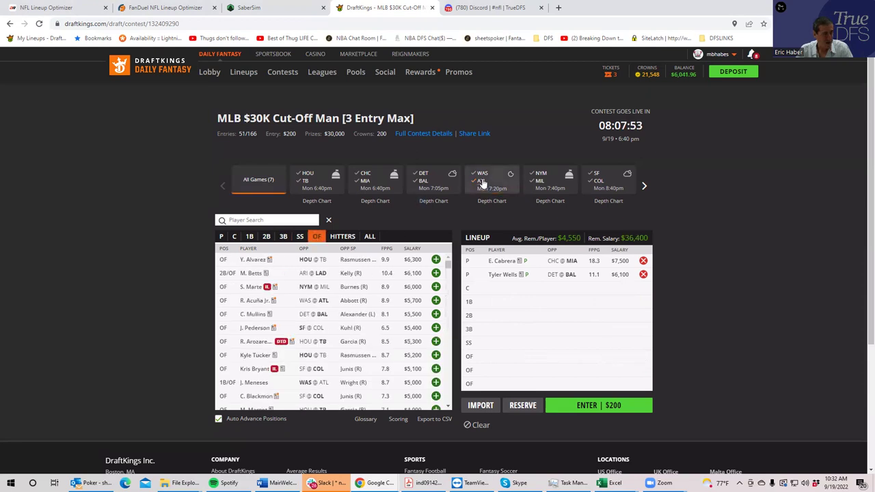
left_click(539, 184)
left_click(221, 237)
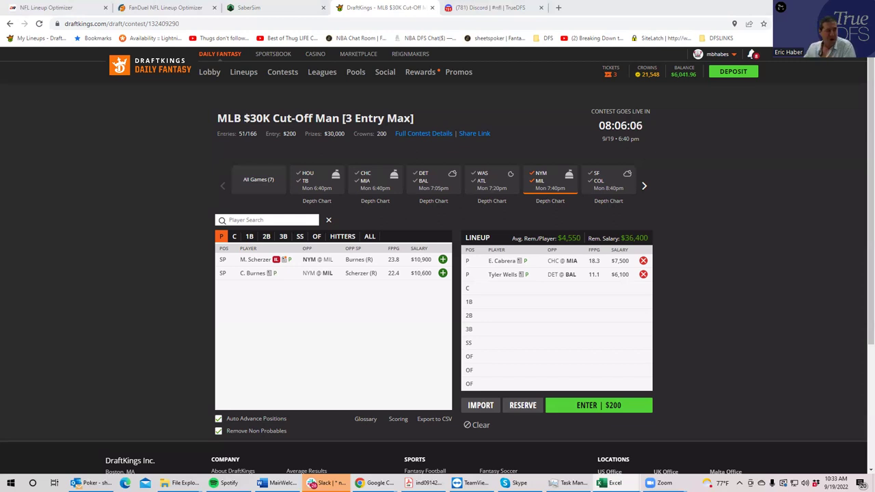
Review Max Scherzer's player card and game log, then close it.
left_click(250, 260)
left_click(426, 211)
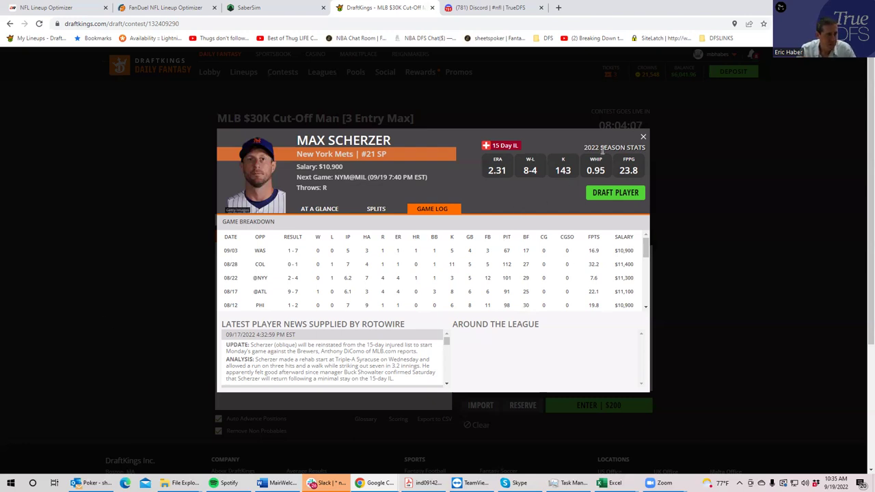
left_click(643, 136)
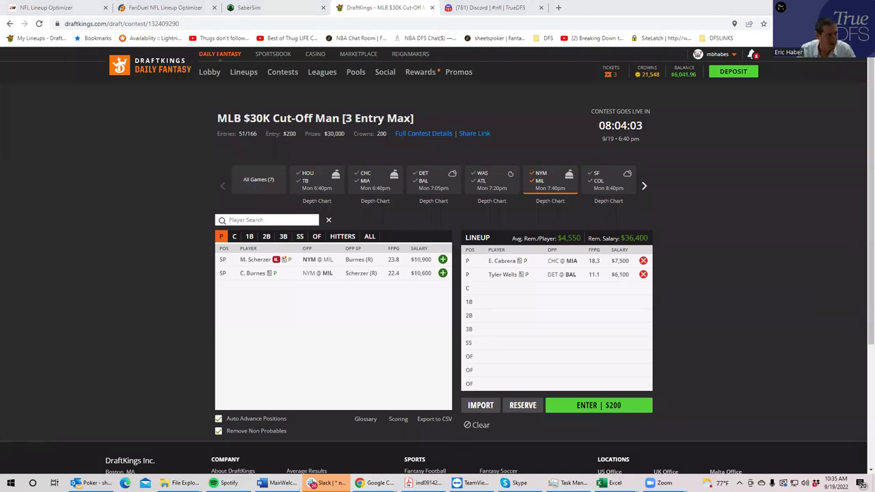
Clear the NYM @ MIL game filter and switch the player pool to the SF @ COL game.
left_click(545, 187)
left_click(644, 186)
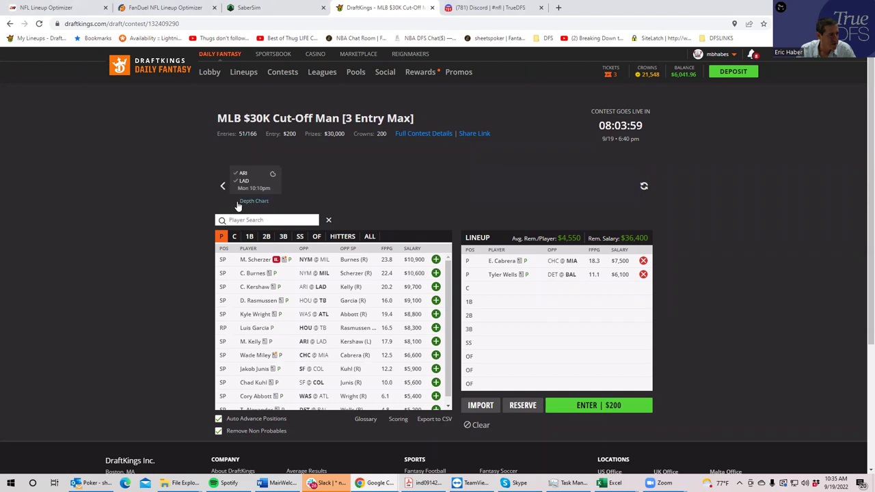
left_click(225, 185)
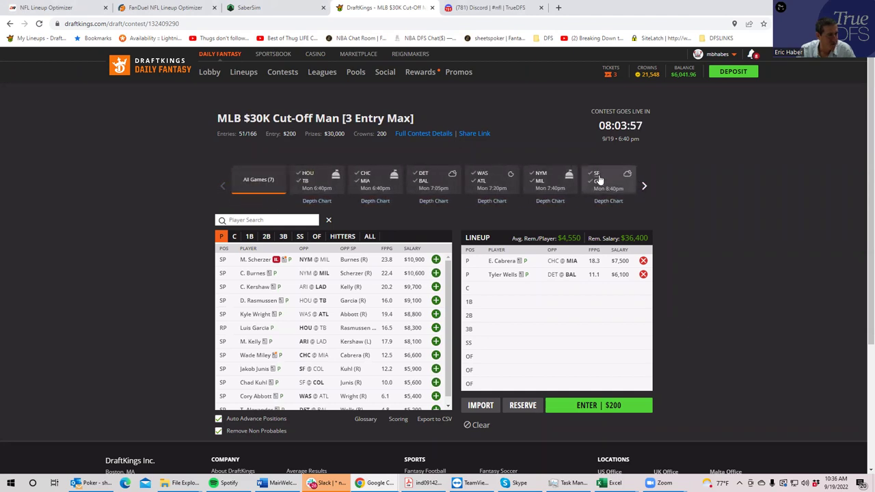
left_click(613, 177)
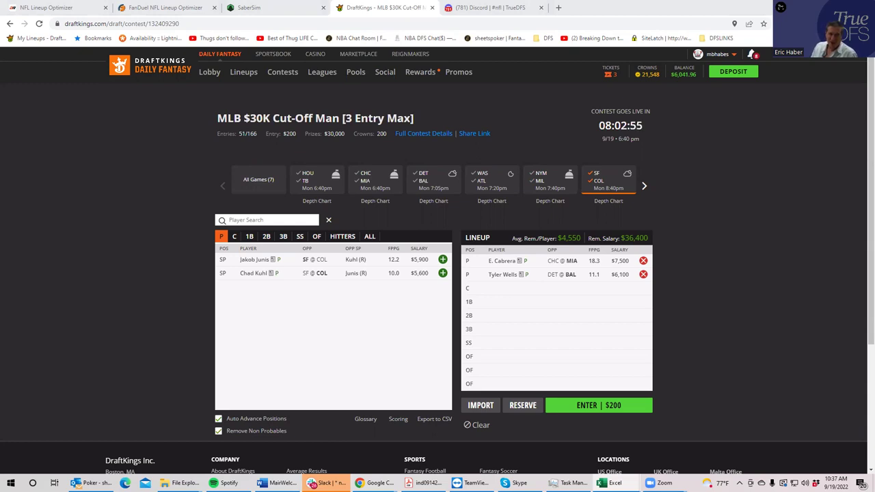
Filter to SF and add outfielders Yastrzemski and Pederson plus shortstop Crawford ($3,400).
left_click(592, 181)
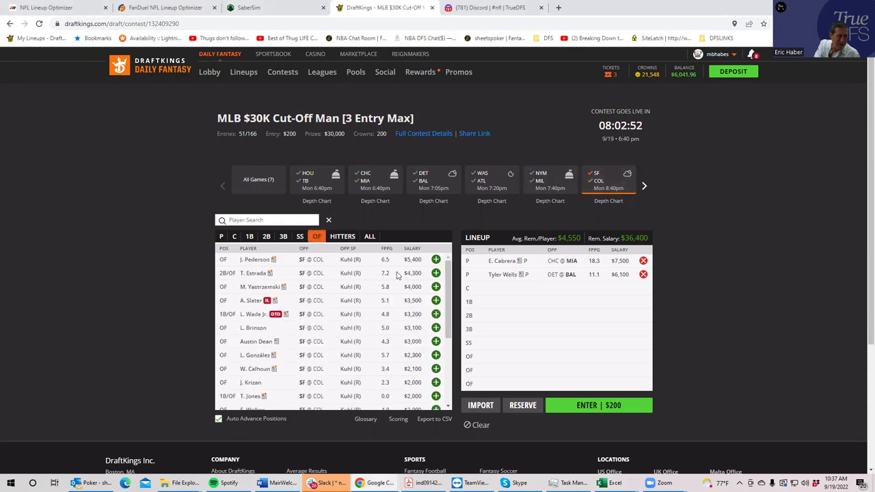
left_click(436, 287)
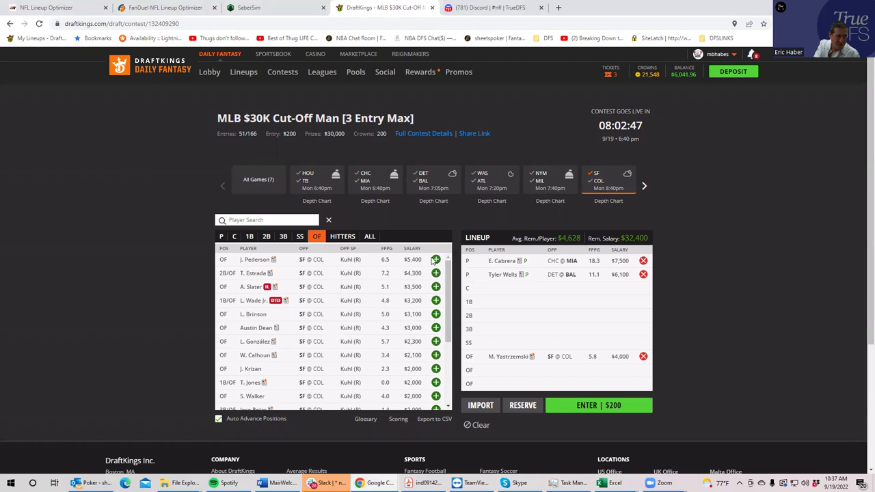
left_click(435, 260)
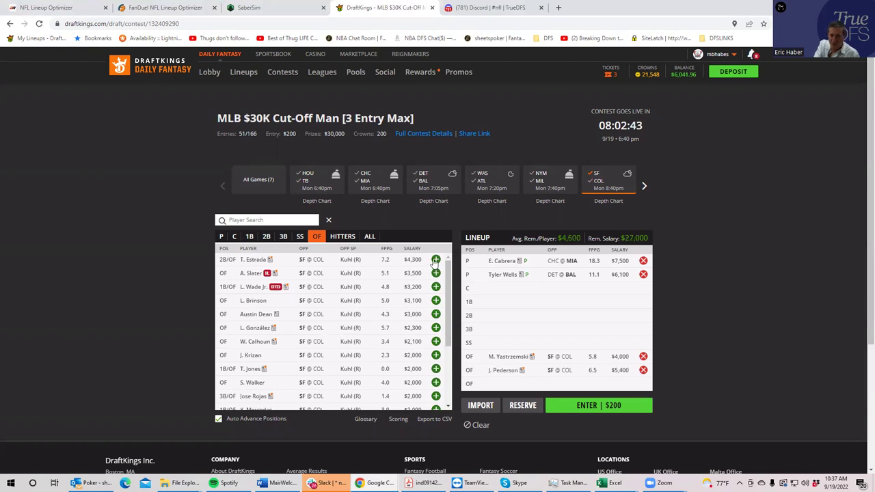
left_click(300, 237)
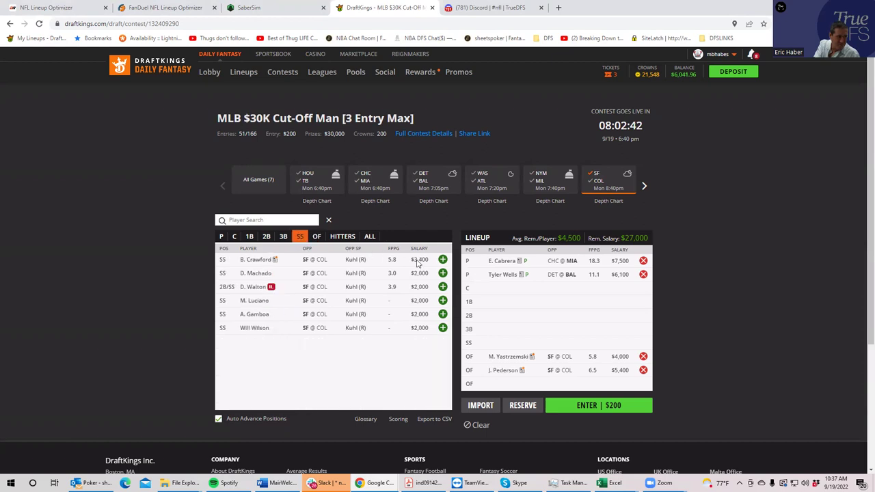
left_click(442, 260)
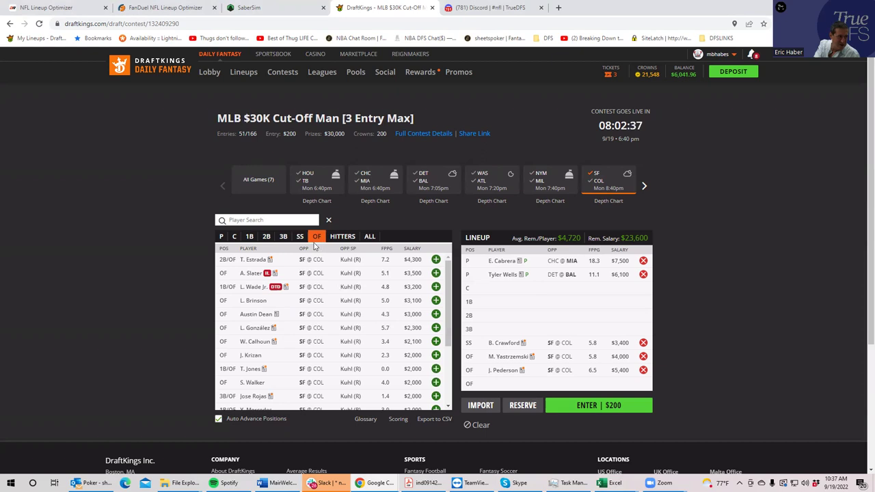
Search 'vi' and add Villar ($2,400) at first base.
left_click(342, 236)
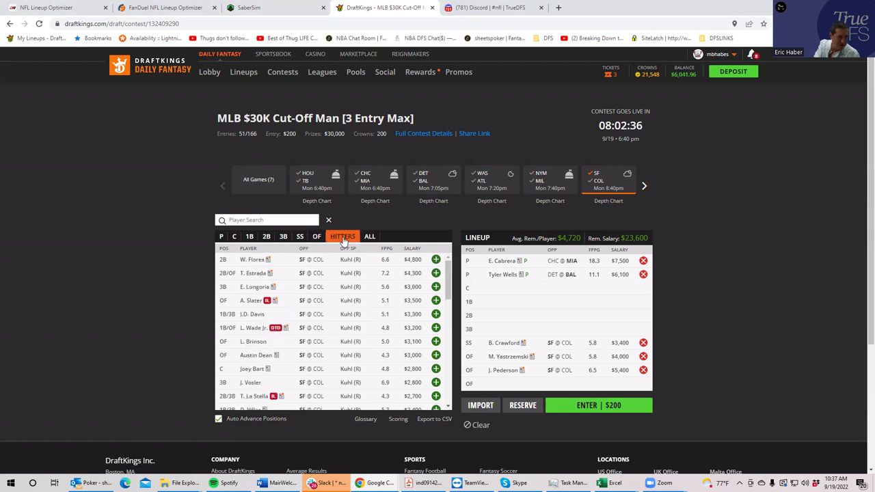
left_click(257, 219)
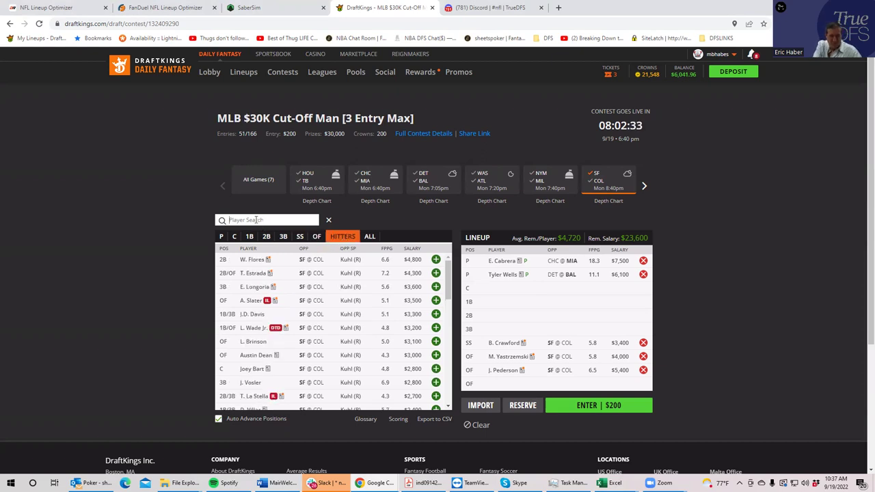
type("vil")
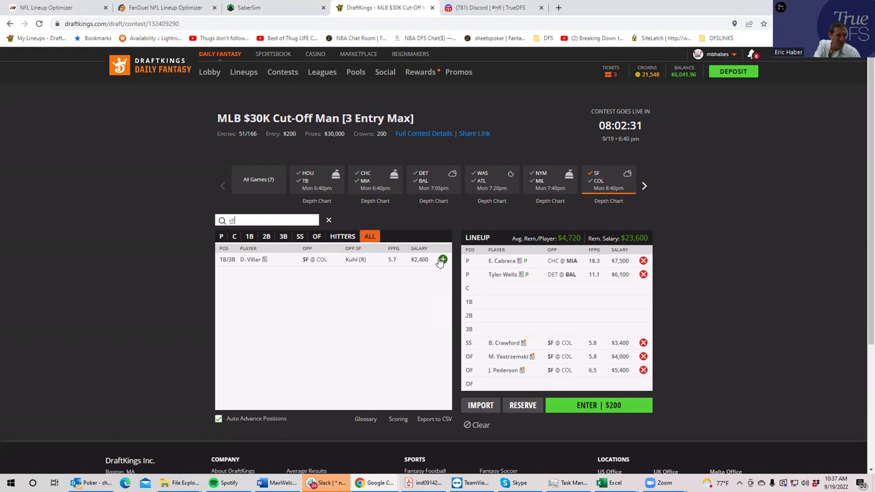
left_click(442, 260)
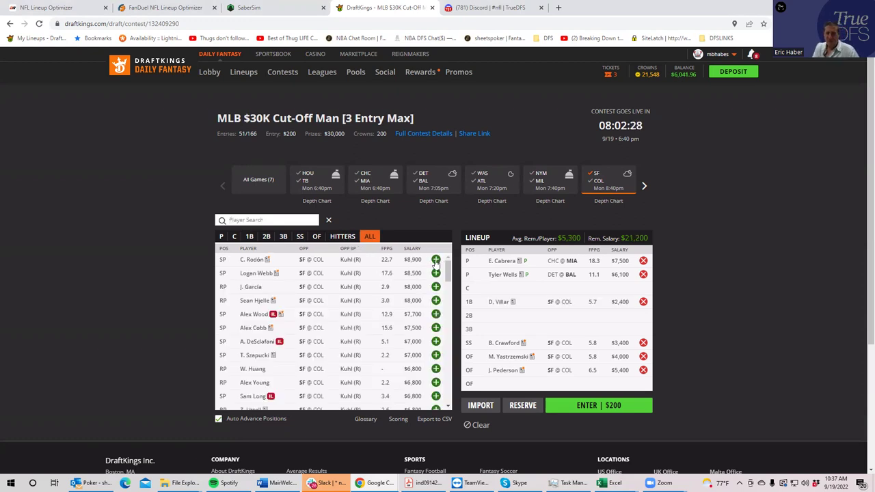
Search 'lu', review outfielder González's ($2,300) game log, and draft him.
left_click(233, 217)
type("lu")
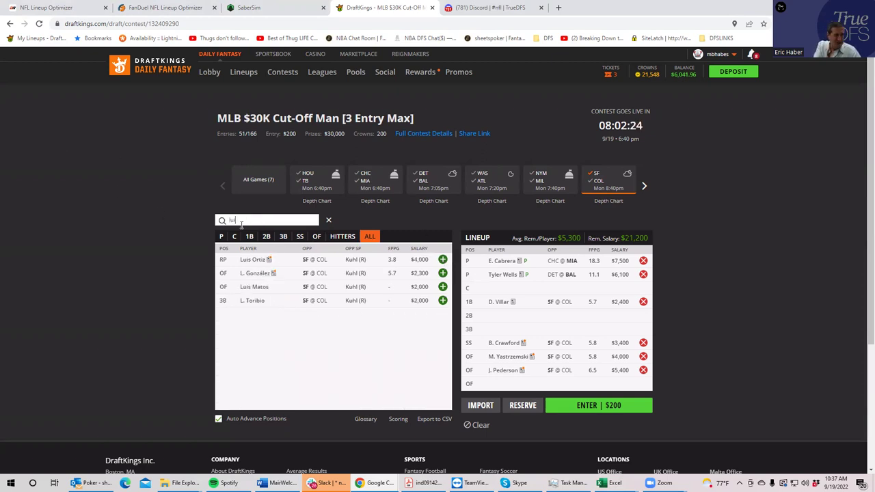
left_click(258, 274)
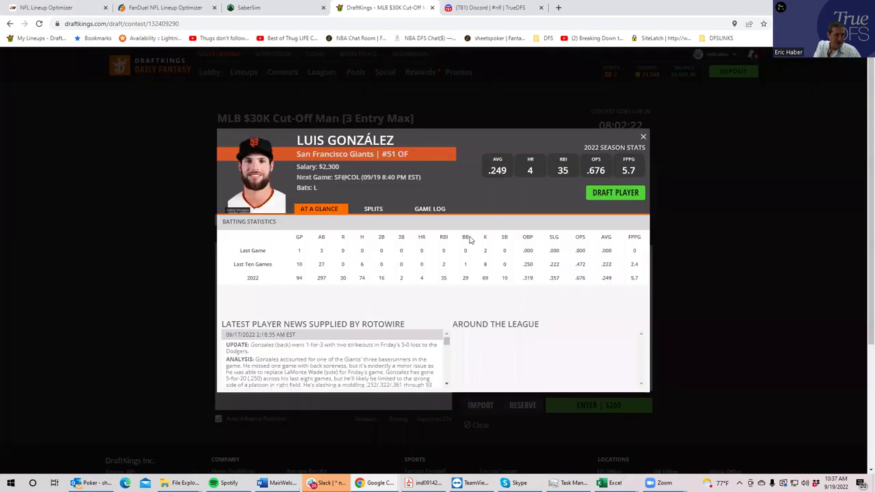
left_click(421, 211)
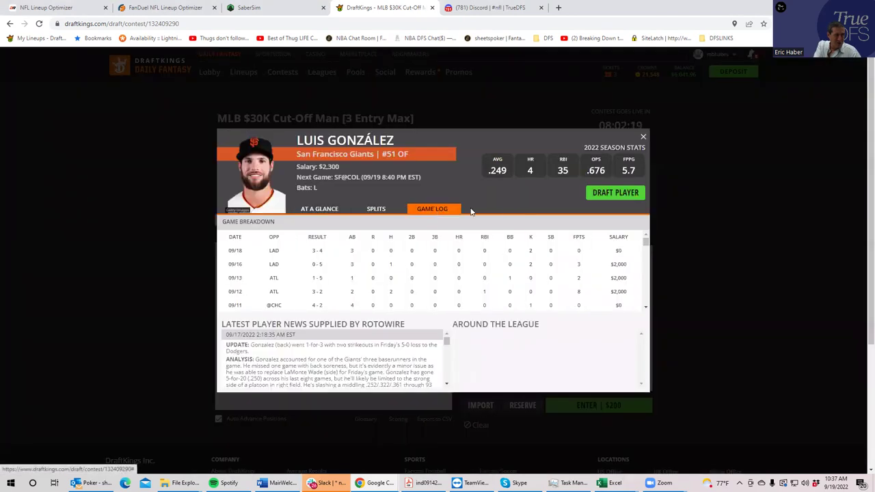
left_click(595, 193)
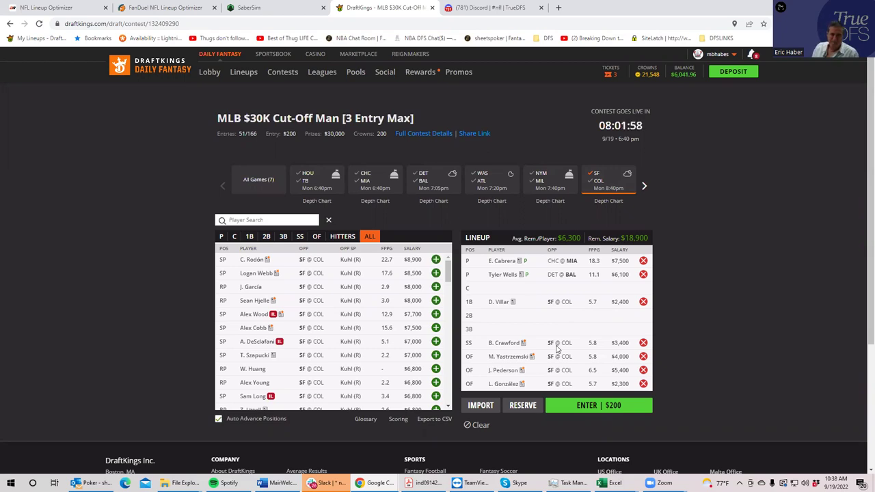
Remove all five SF @ COL hitters, leaving only the two pitchers.
left_click(595, 180)
left_click(595, 181)
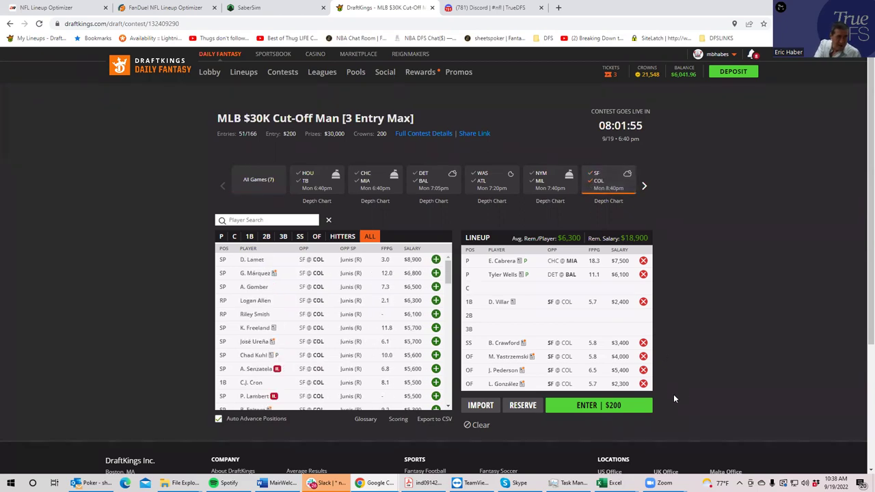
left_click(643, 384)
left_click(643, 370)
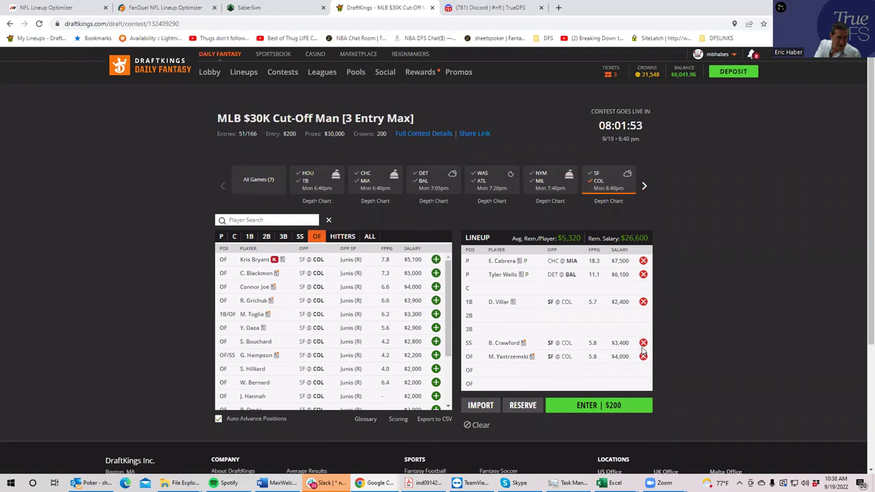
left_click(643, 343)
left_click(644, 356)
left_click(643, 302)
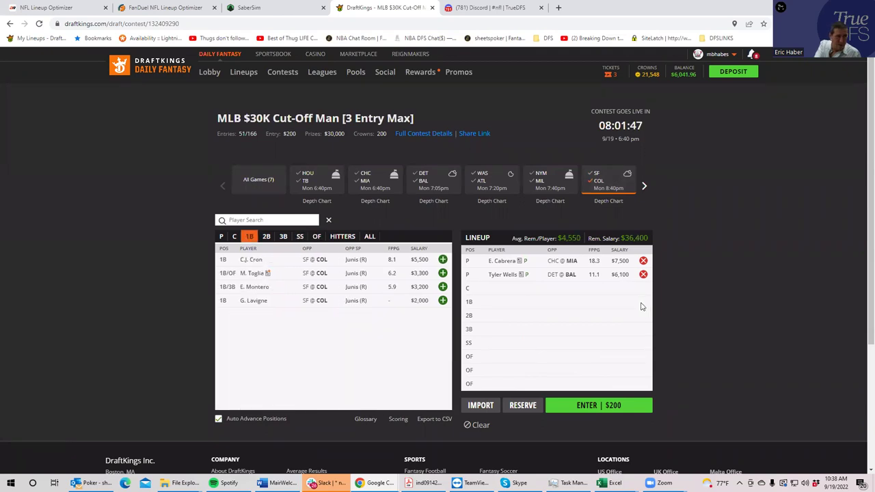
List the SF @ COL pitchers and review the SF starter's game log.
left_click(222, 236)
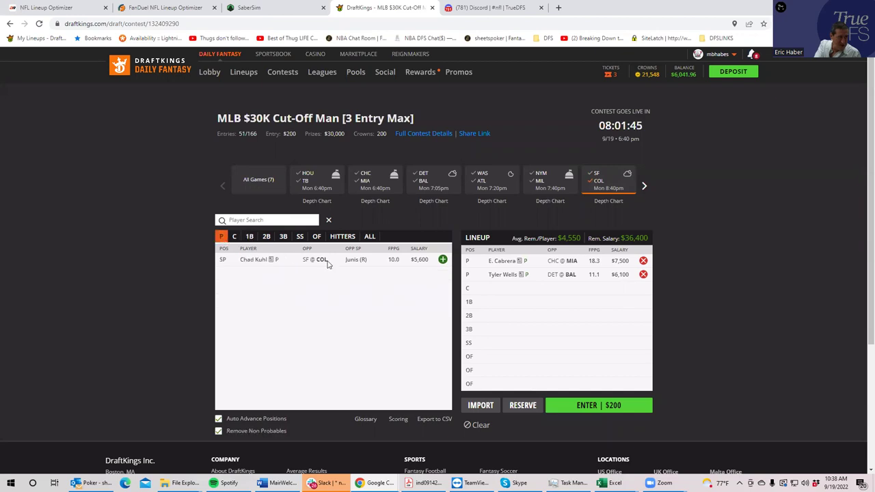
left_click(592, 175)
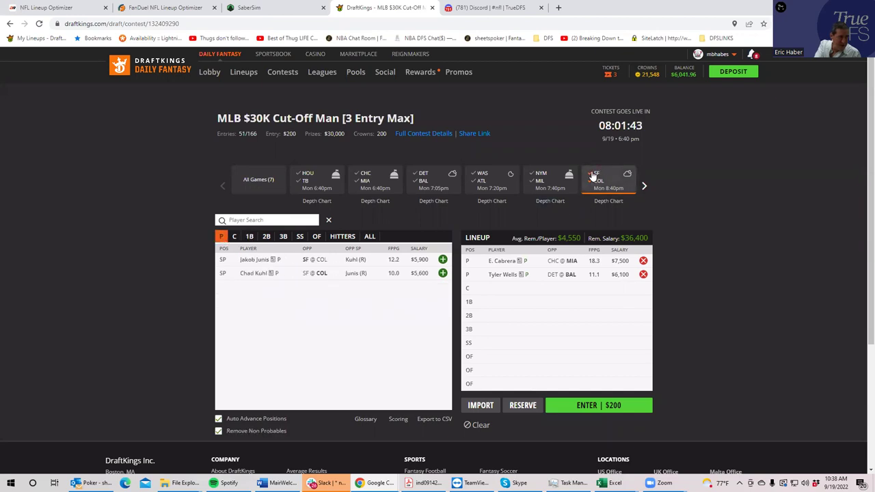
left_click(255, 259)
left_click(428, 209)
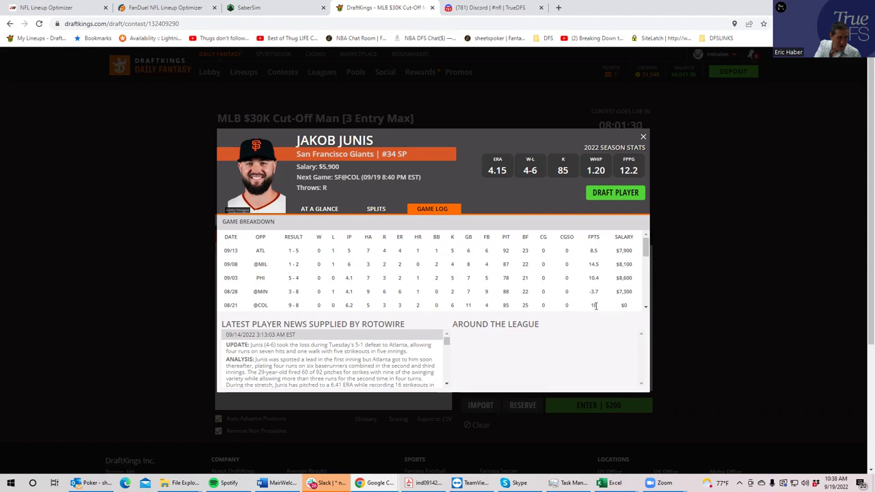
left_click(642, 138)
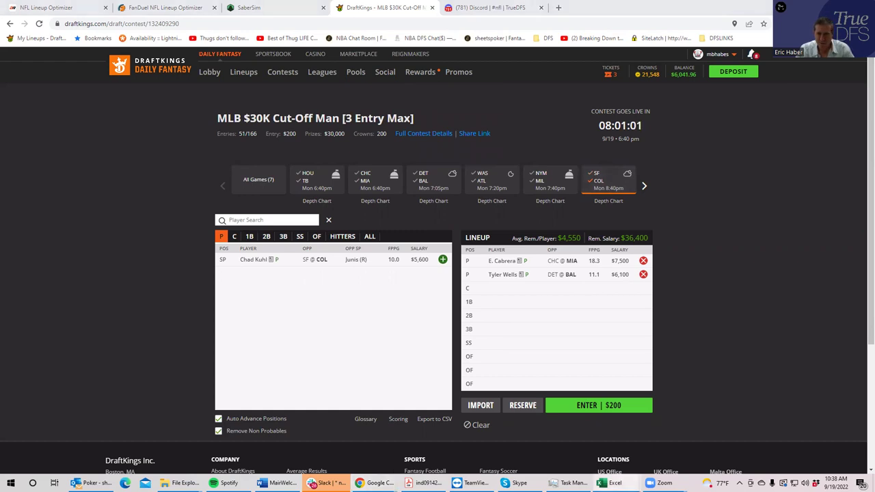
Add R. McMahon at second base and C. Blackmon in the outfield.
left_click(266, 237)
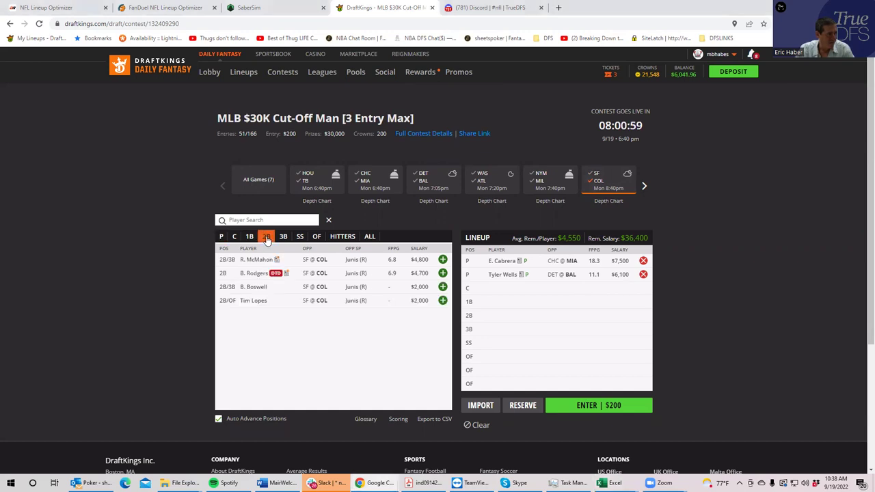
left_click(443, 260)
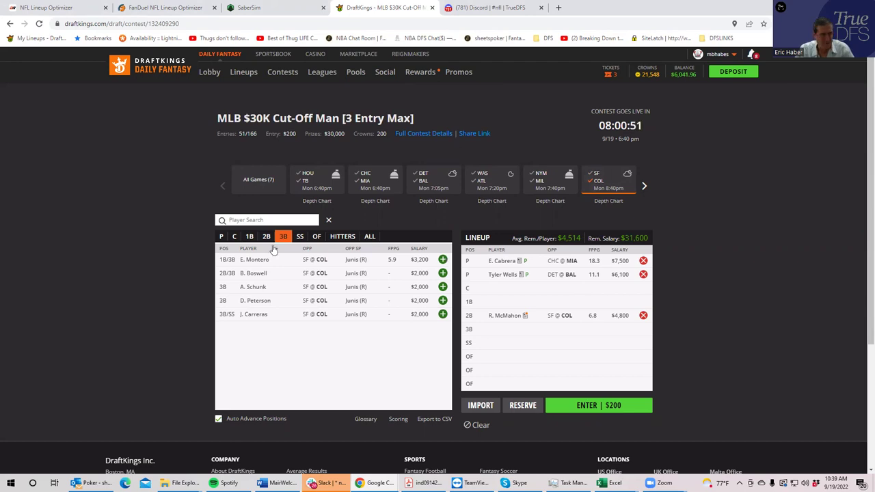
left_click(317, 236)
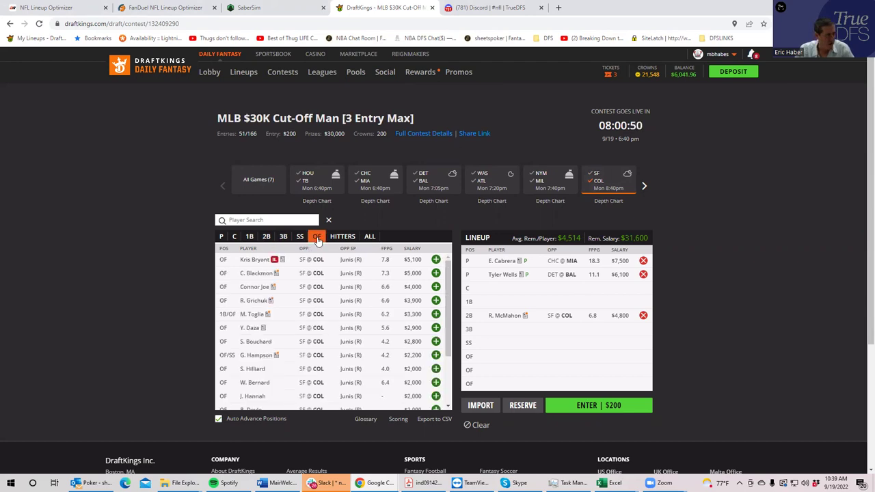
left_click(435, 273)
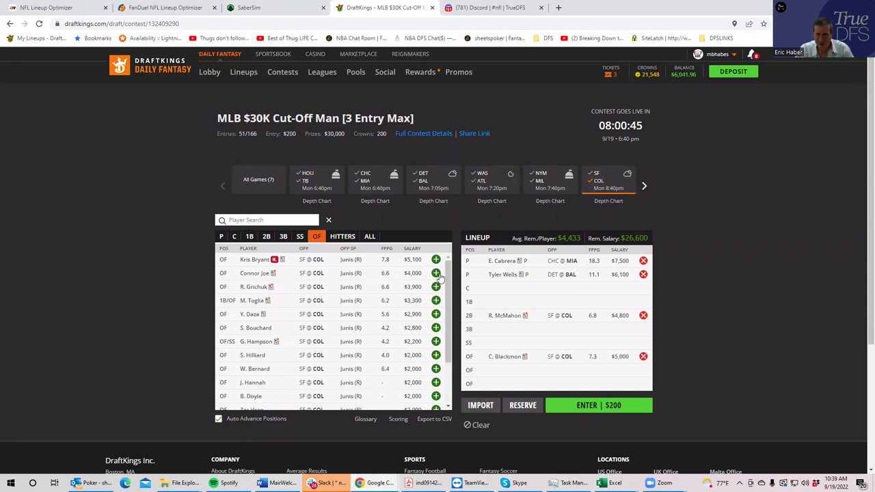
Search and add outfielders R. Grichuk and Y. Daza, then drop pitcher E. Cabrera.
left_click(261, 220)
type("gri")
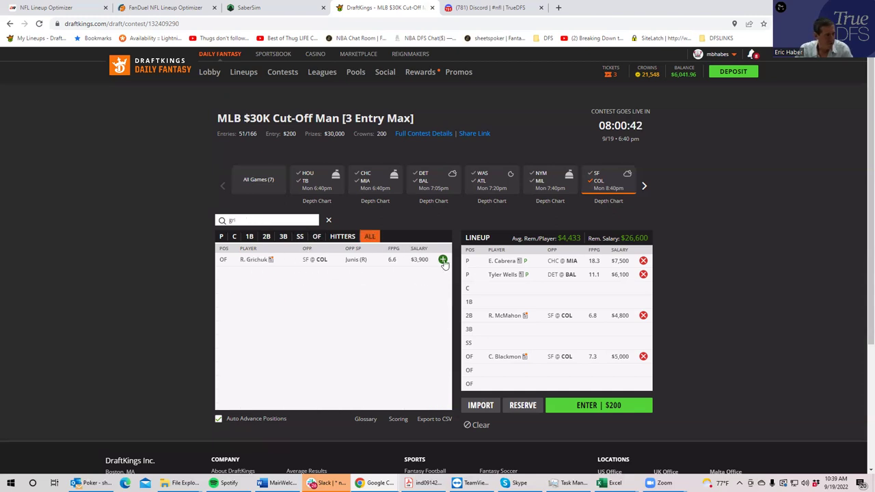
left_click(443, 260)
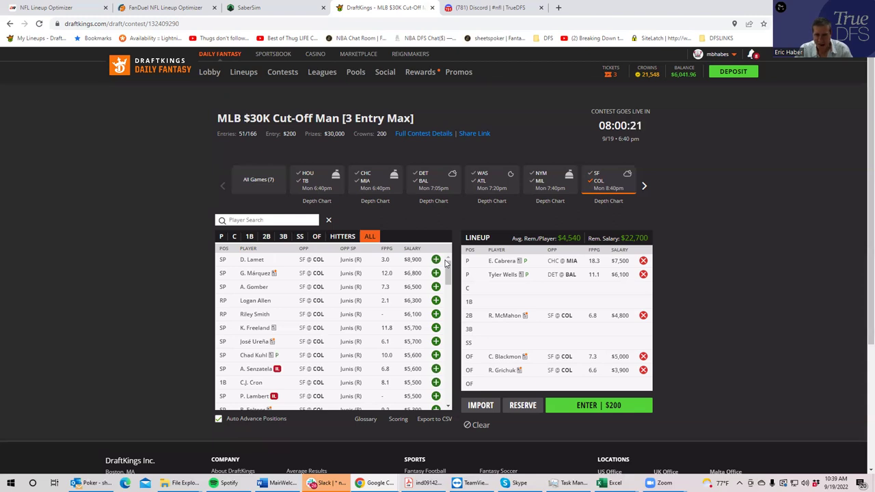
left_click(235, 220)
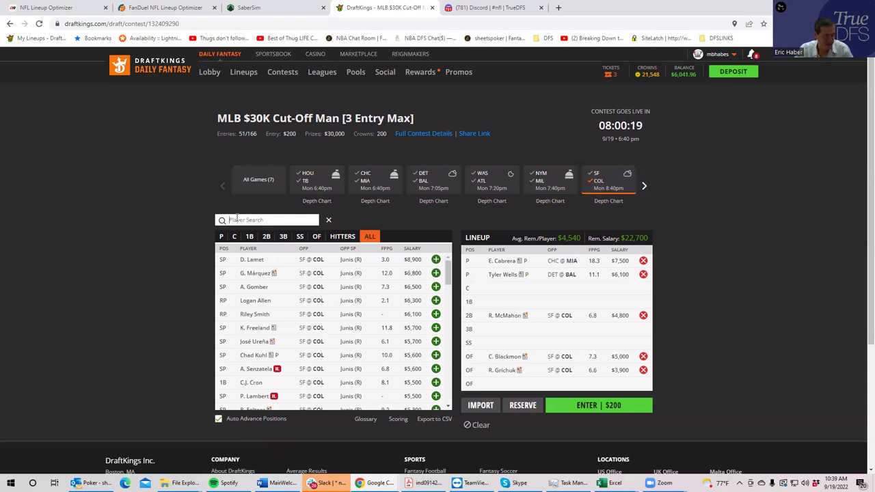
type("daz")
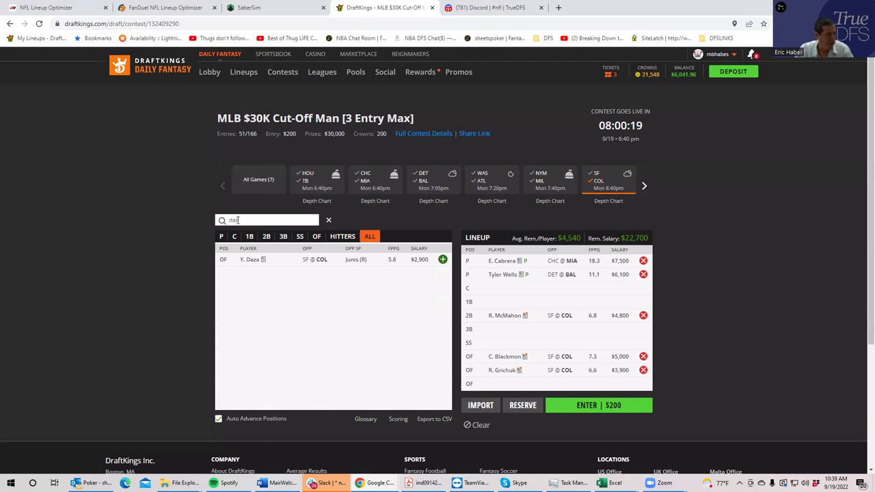
left_click(443, 260)
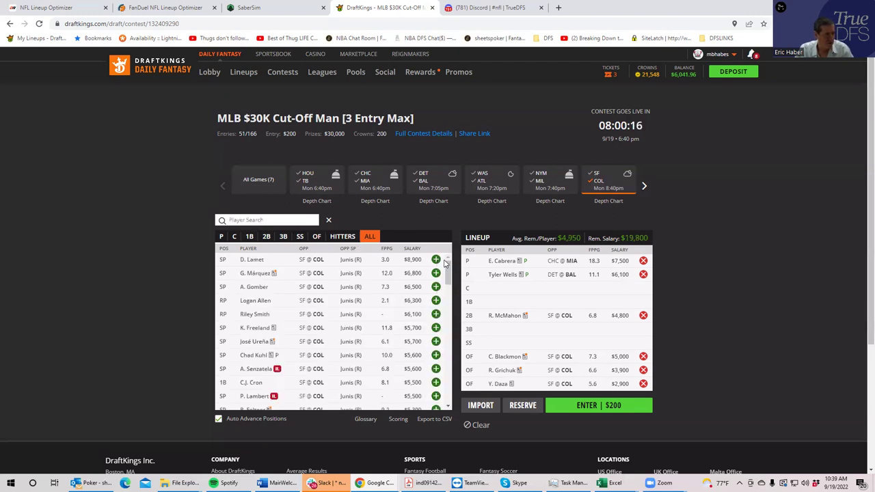
left_click(644, 260)
Add C. Burnes ($10,600) at pitcher, filter to ARI @ LAD, and drop Y. Daza.
left_click(615, 185)
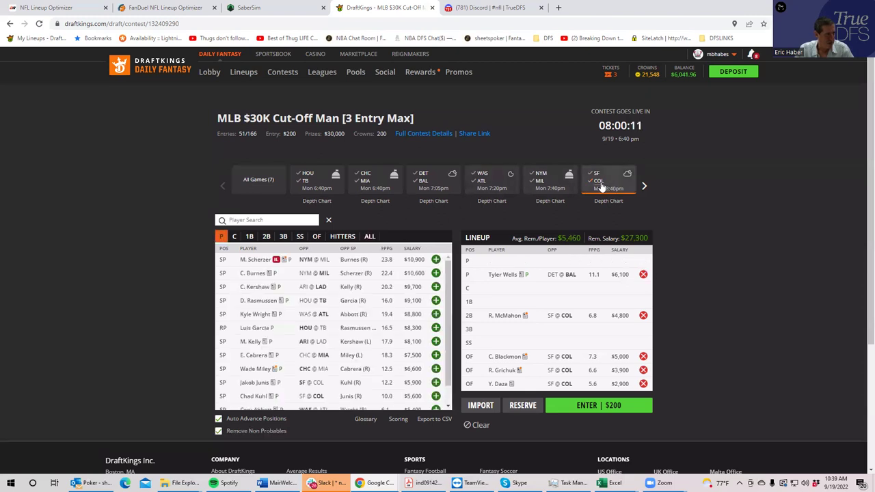
left_click(436, 273)
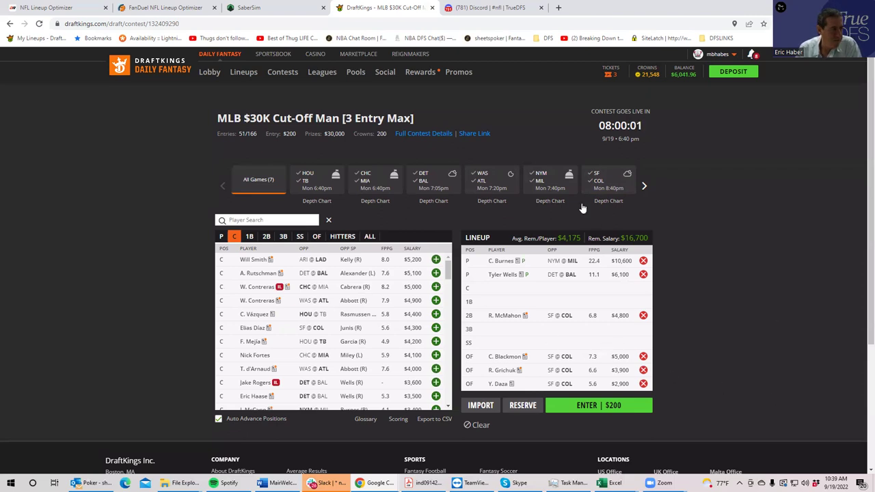
left_click(644, 186)
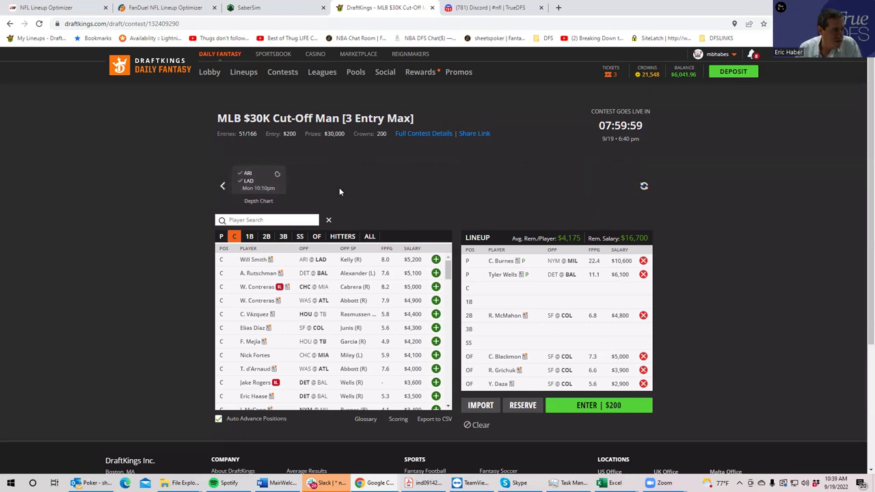
left_click(246, 184)
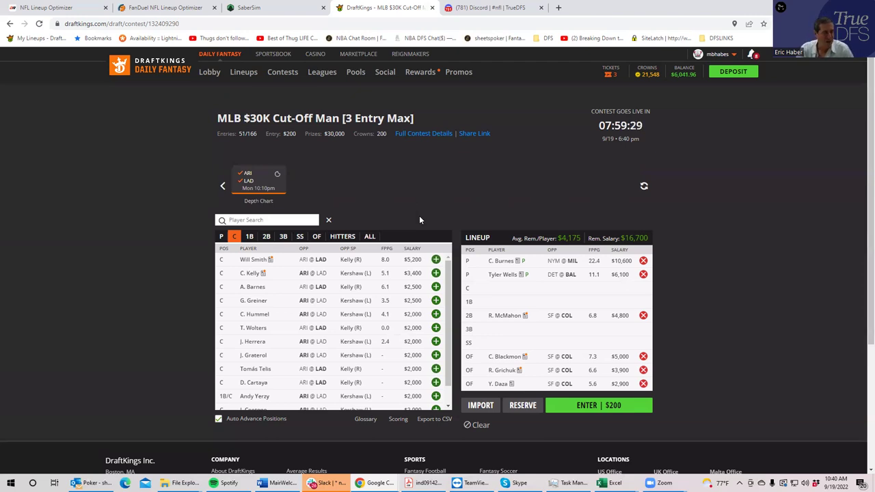
left_click(644, 383)
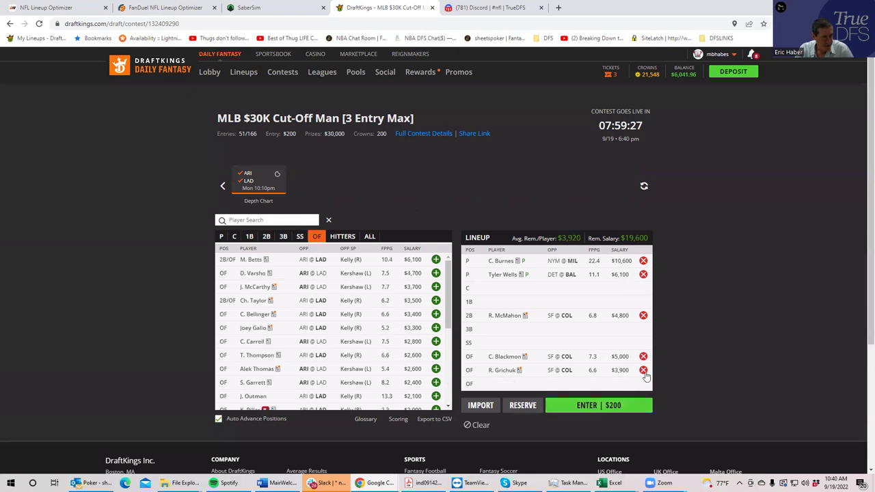
Remove R. Grichuk, C. Blackmon and R. McMahon from the lineup.
left_click(643, 370)
left_click(644, 356)
left_click(643, 315)
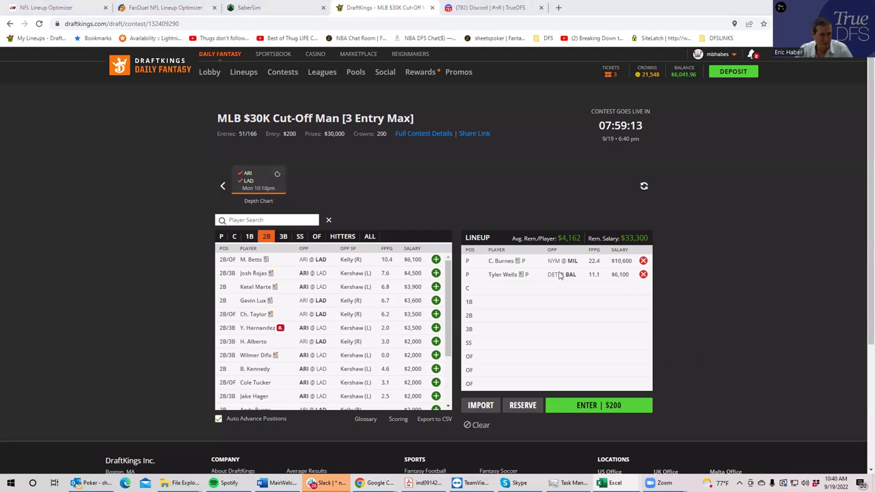
Add F. Freeman at 1B, M. Betts and Joey Gallo in the outfield, Trea Turner at SS.
left_click(253, 236)
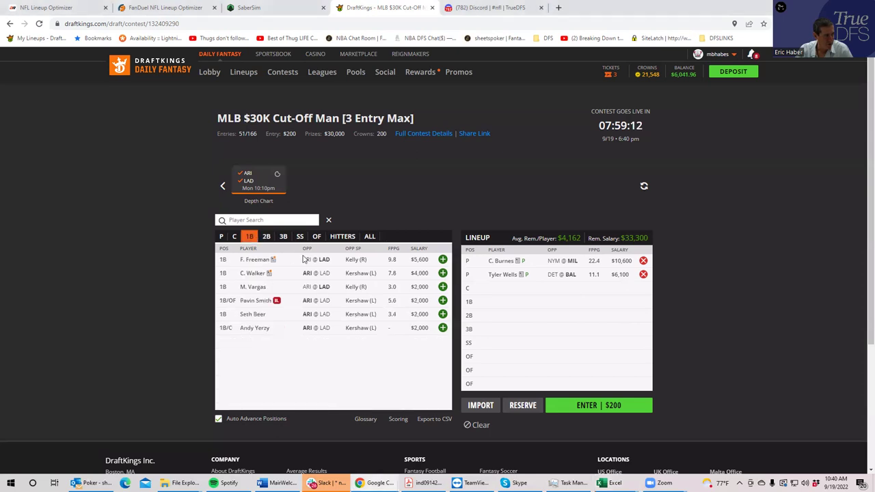
left_click(443, 259)
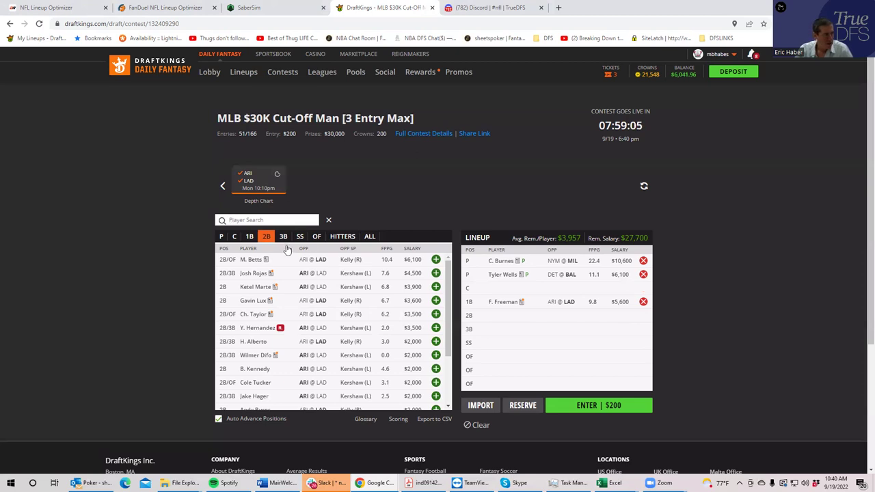
left_click(319, 238)
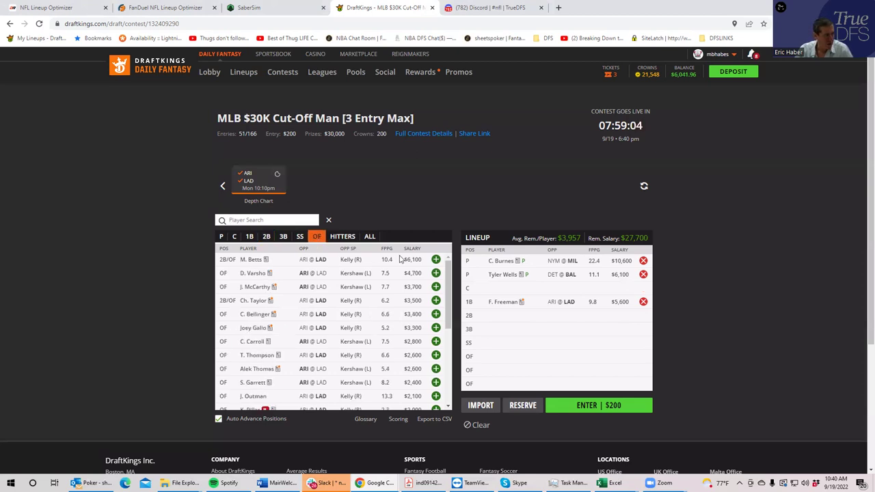
left_click(435, 260)
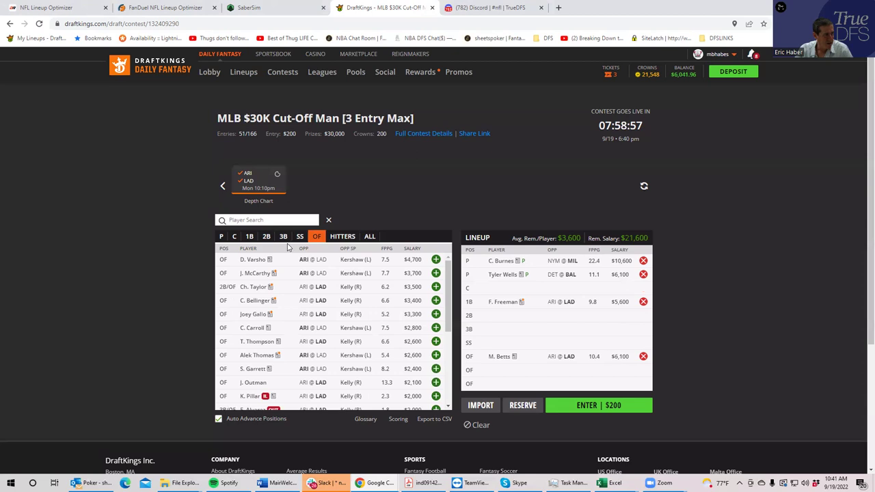
left_click(436, 315)
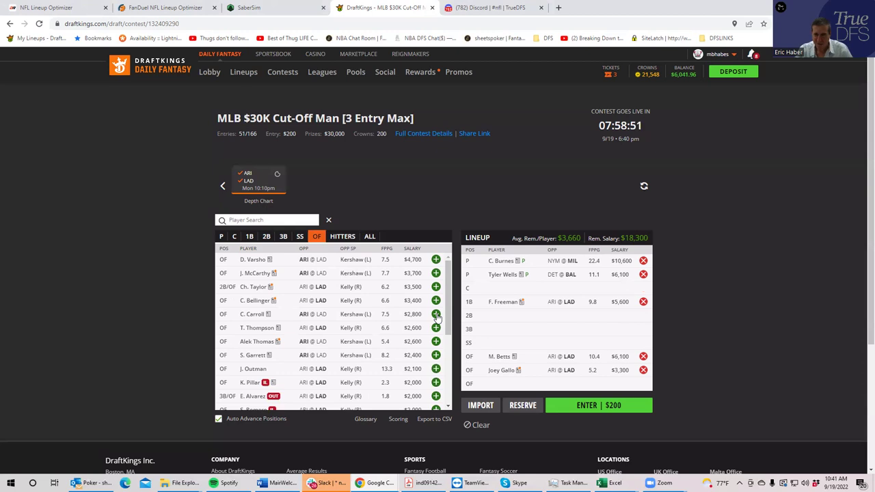
left_click(299, 237)
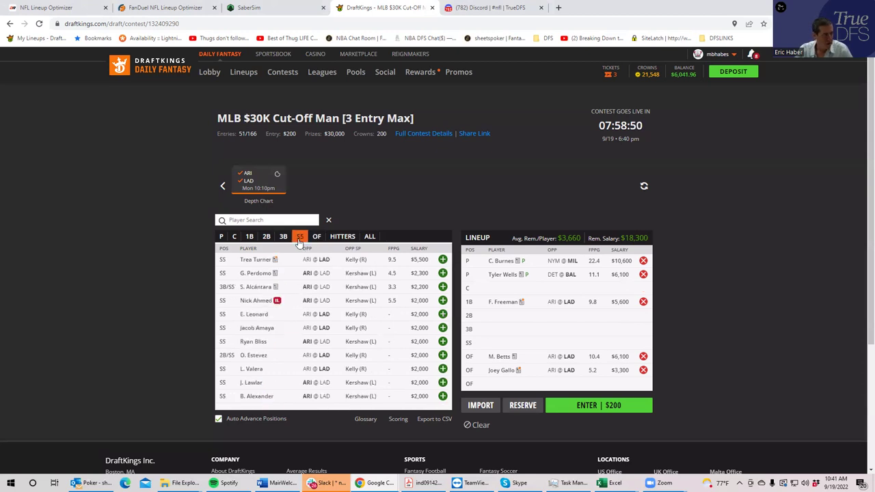
left_click(443, 260)
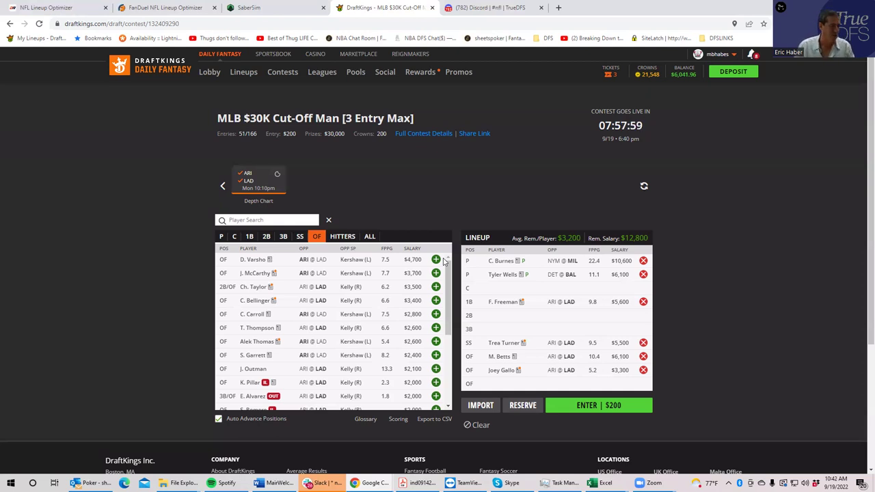
Remove Gallo, Betts, Turner and Freeman, then pitchers Tyler Wells and C. Burnes.
left_click(643, 370)
left_click(643, 356)
left_click(643, 342)
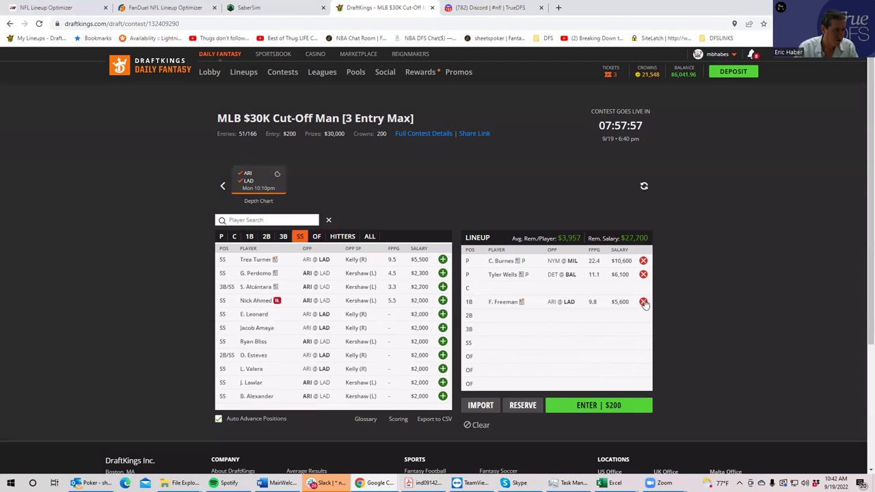
left_click(643, 301)
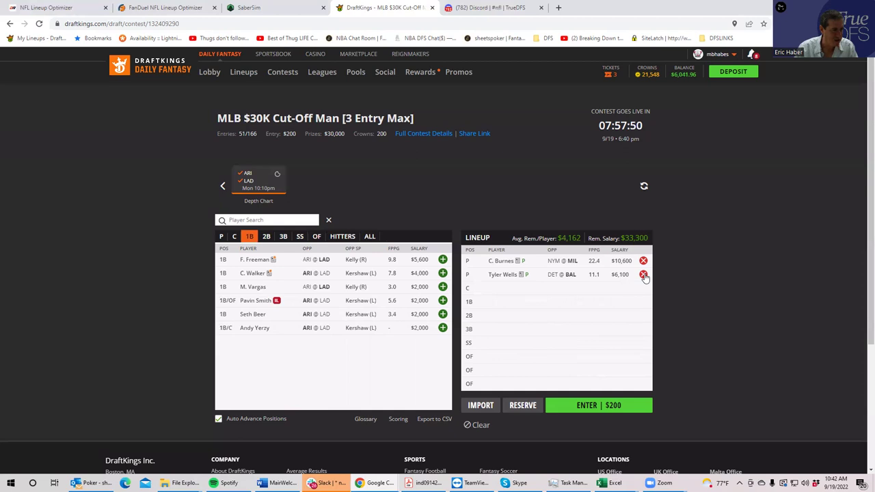
left_click(643, 274)
left_click(644, 260)
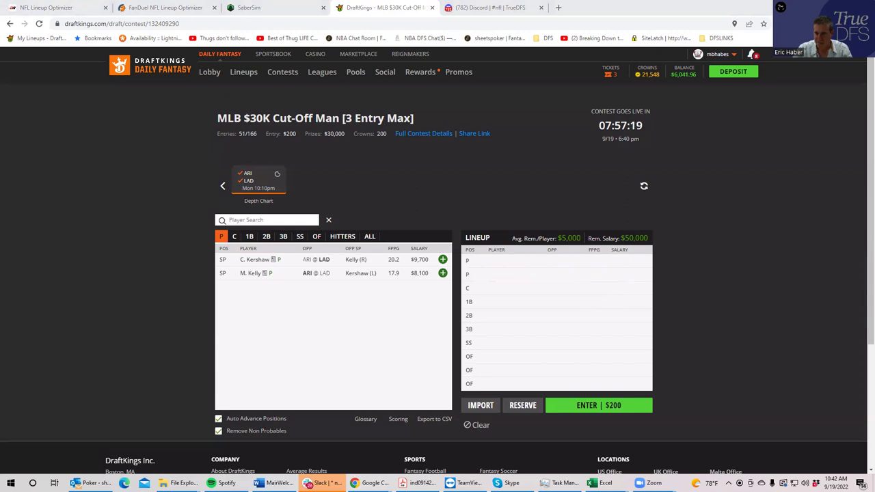
key("alt+Tab")
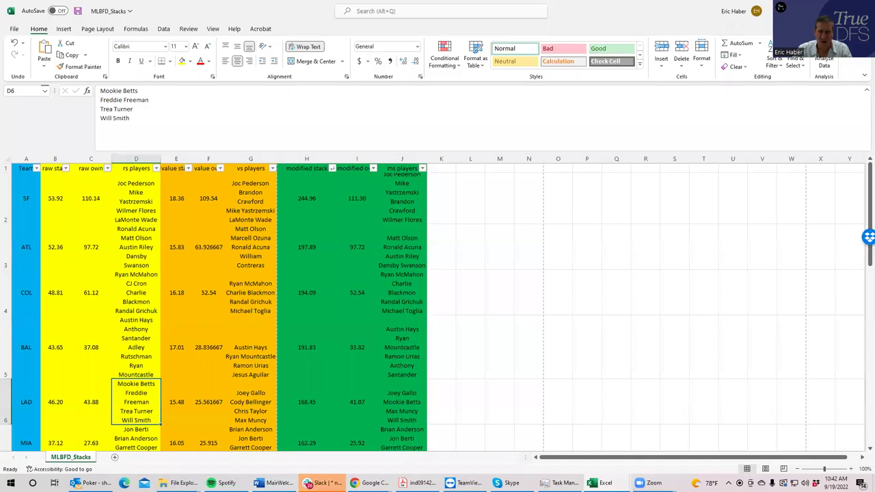
key("alt+Tab")
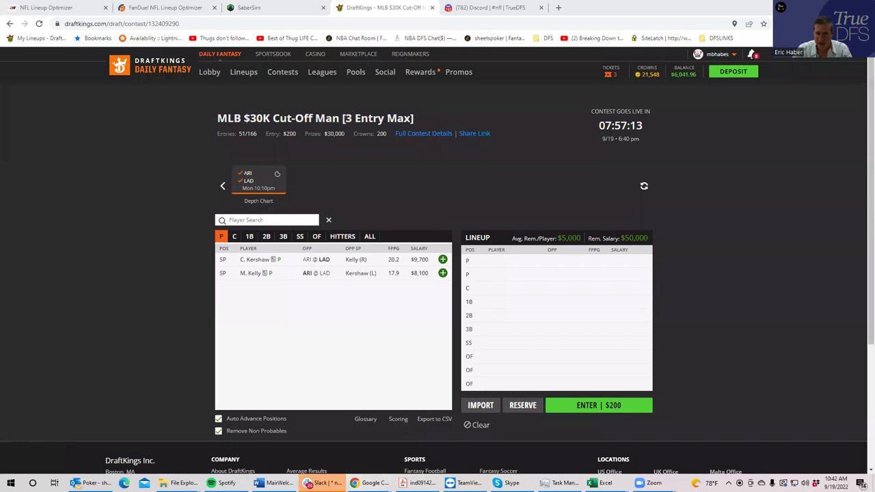
key("alt+Tab")
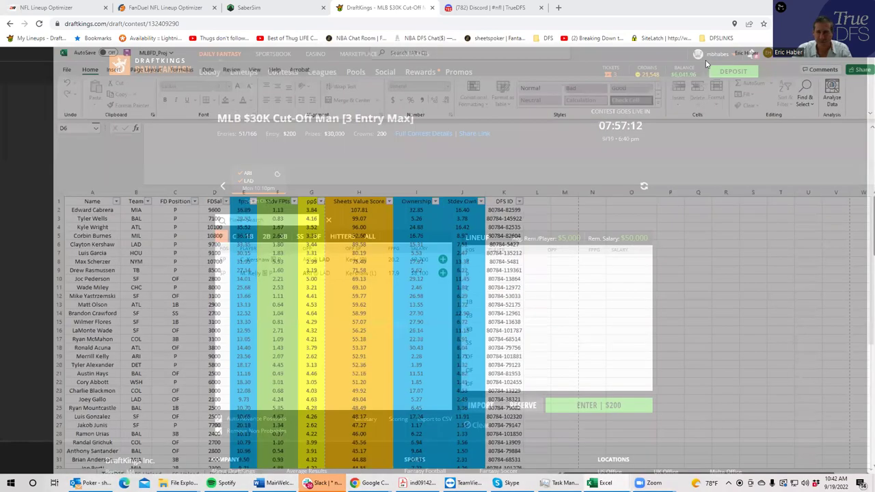
key("alt+Tab")
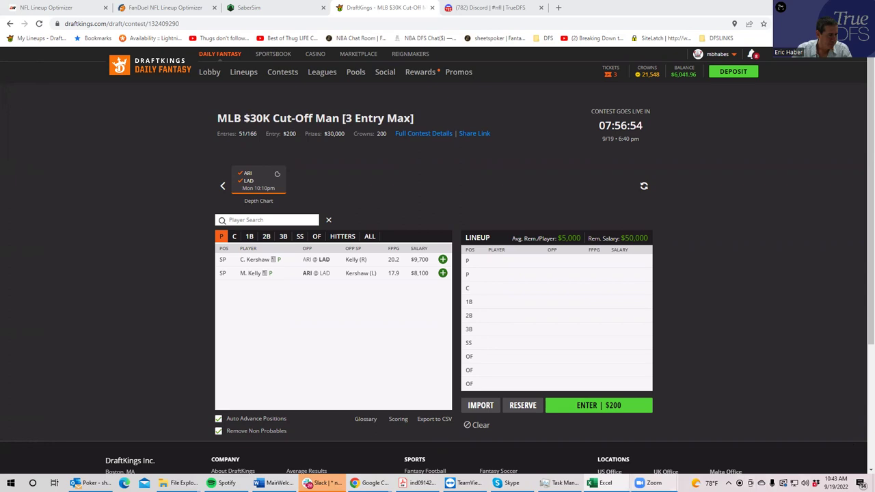
mouse_move(605, 483)
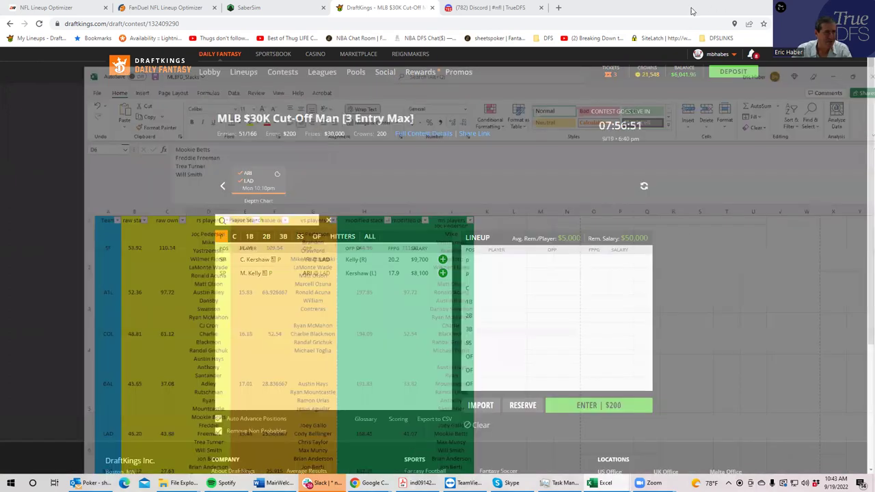
left_click(389, 444)
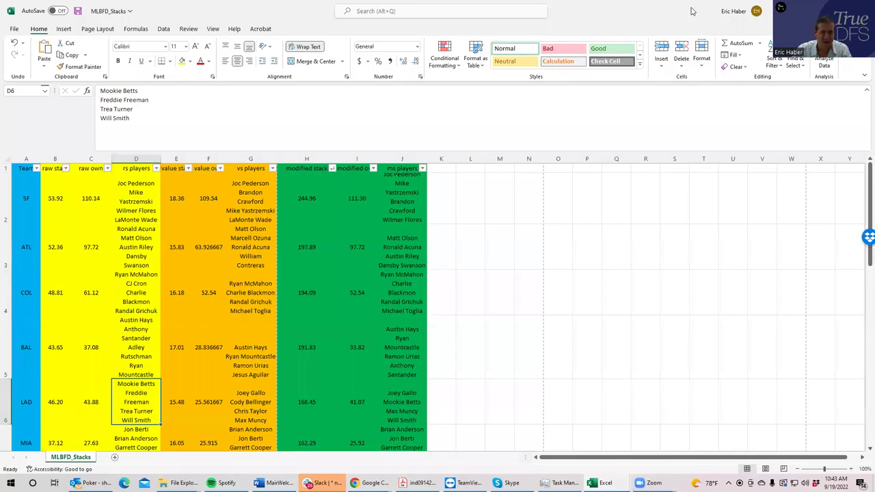
left_click(795, 11)
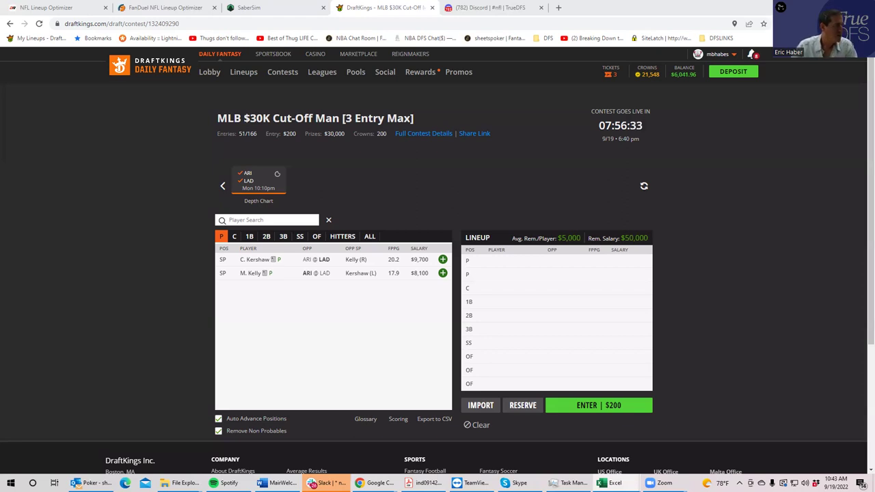
Switch SaberSim to MLB on DraftKings and pick the 6:40PM (7 games) Main slate.
left_click(270, 11)
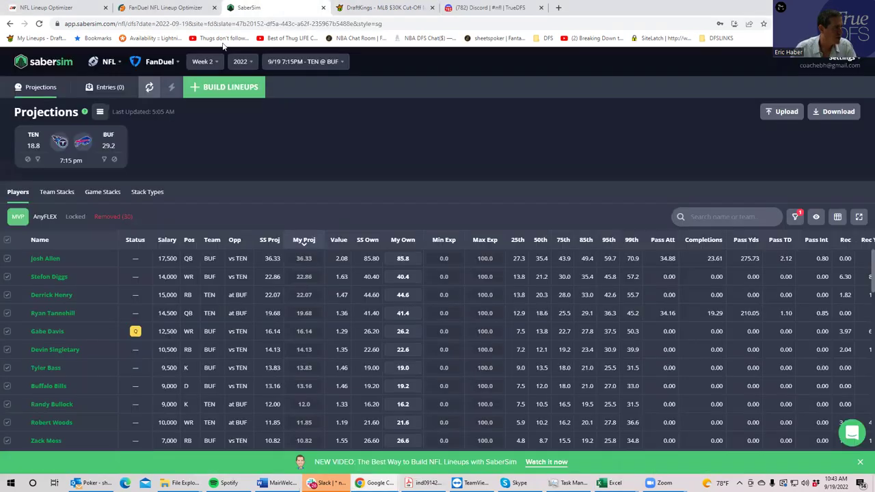
left_click(112, 63)
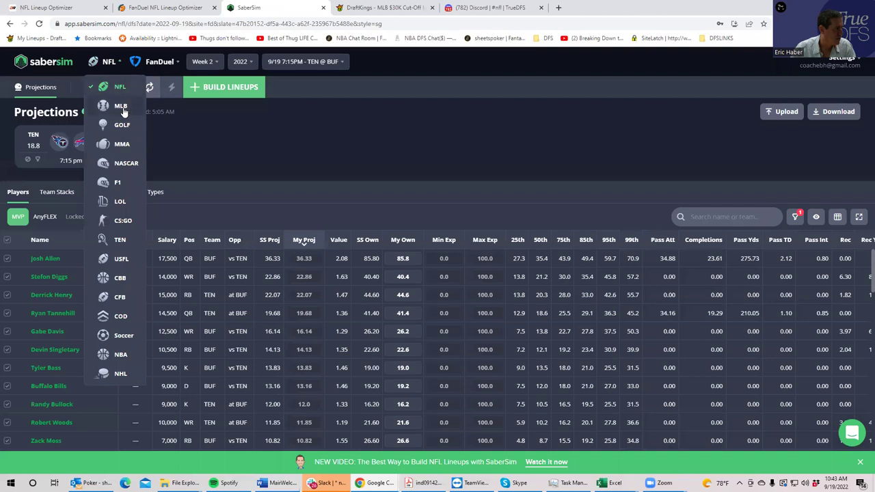
left_click(121, 106)
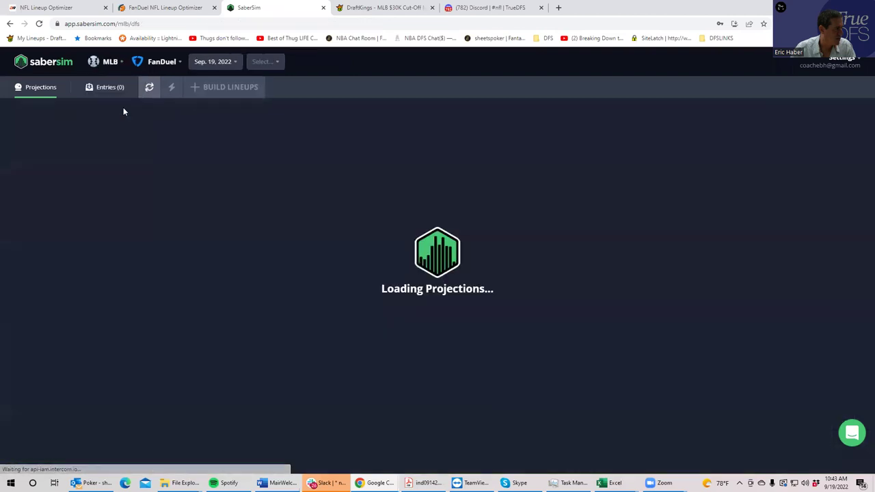
left_click(164, 62)
left_click(175, 89)
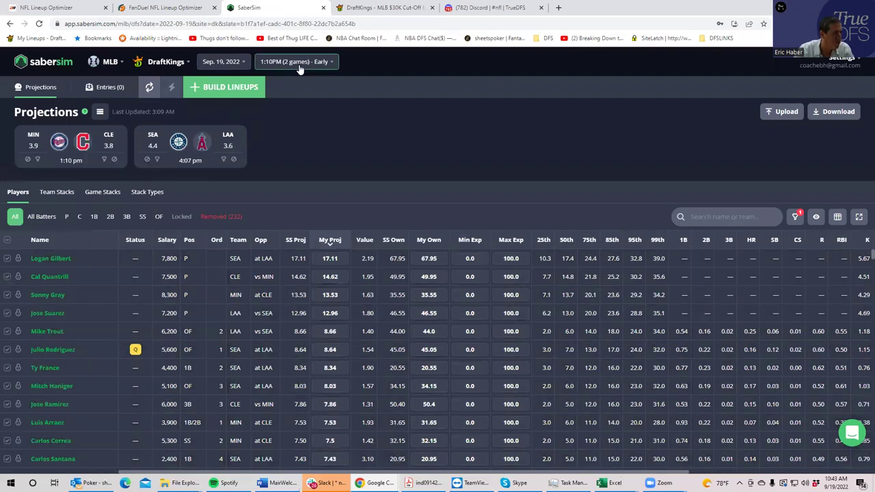
left_click(299, 66)
left_click(305, 116)
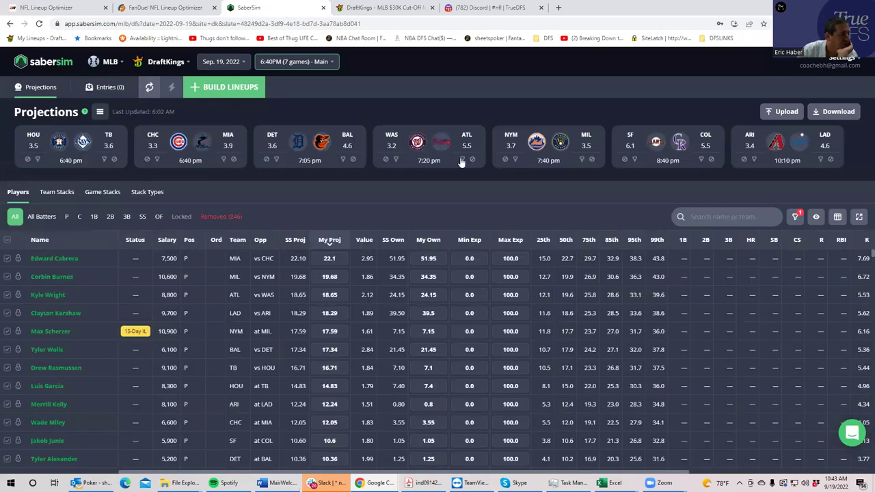
Upload KrugMLB\MLBDK_Sim projections excluding unlisted players, then start a new 150-lineup build.
left_click(787, 115)
left_click(568, 118)
left_click(39, 114)
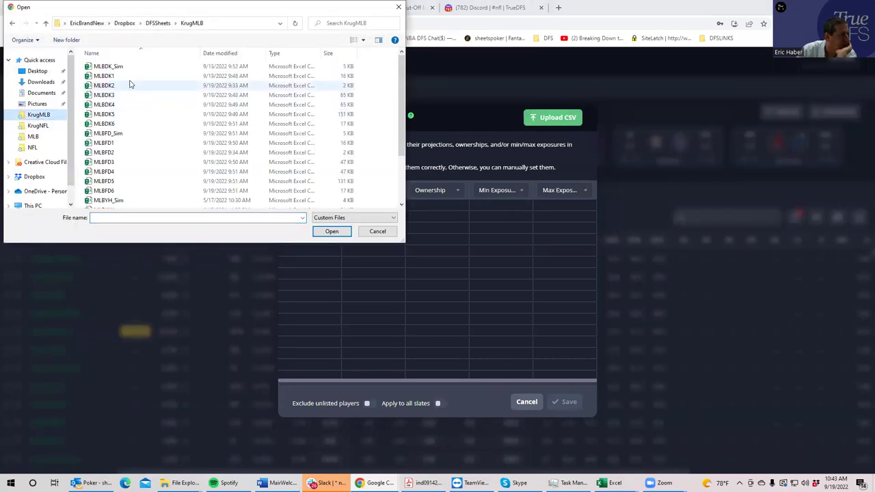
left_click(109, 66)
left_click(332, 232)
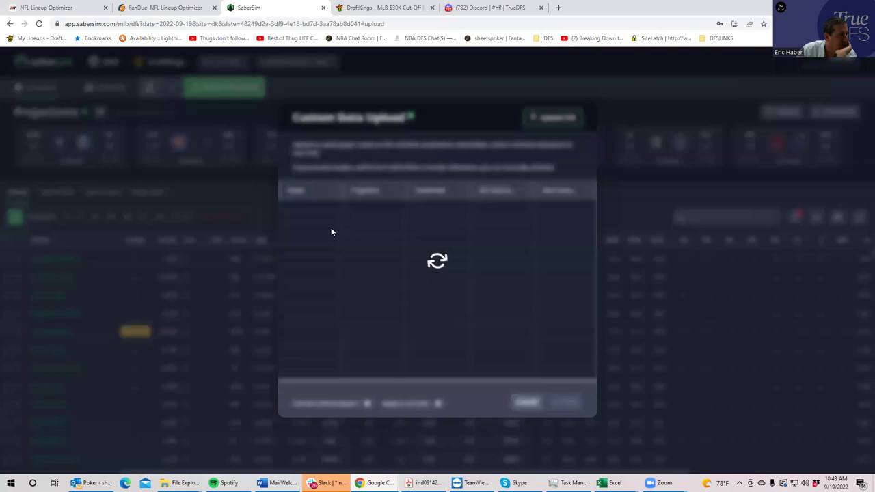
left_click(368, 405)
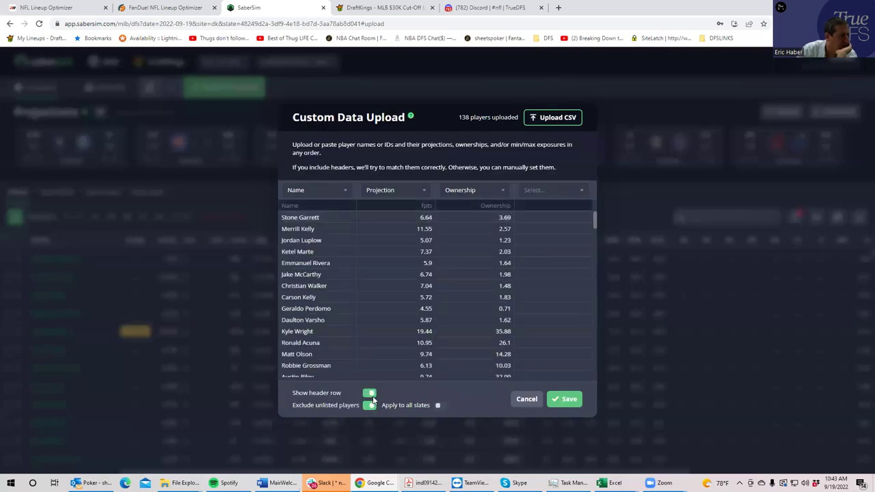
left_click(564, 400)
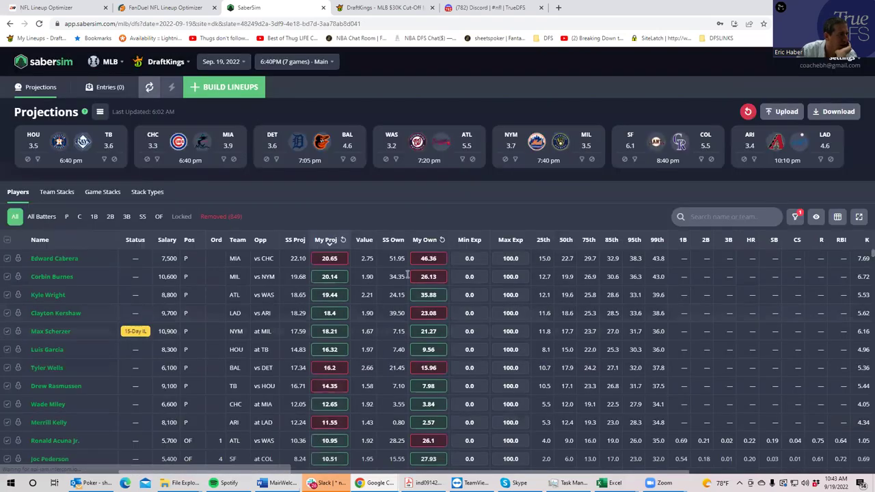
left_click(194, 92)
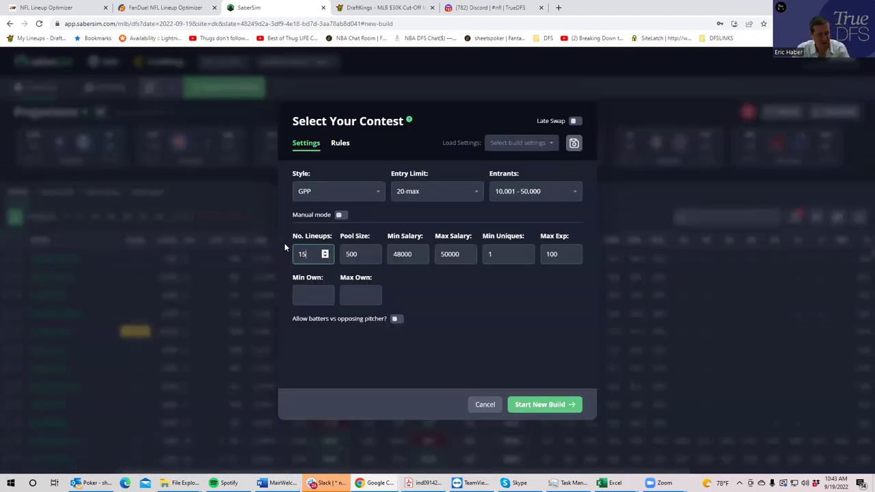
left_click(537, 405)
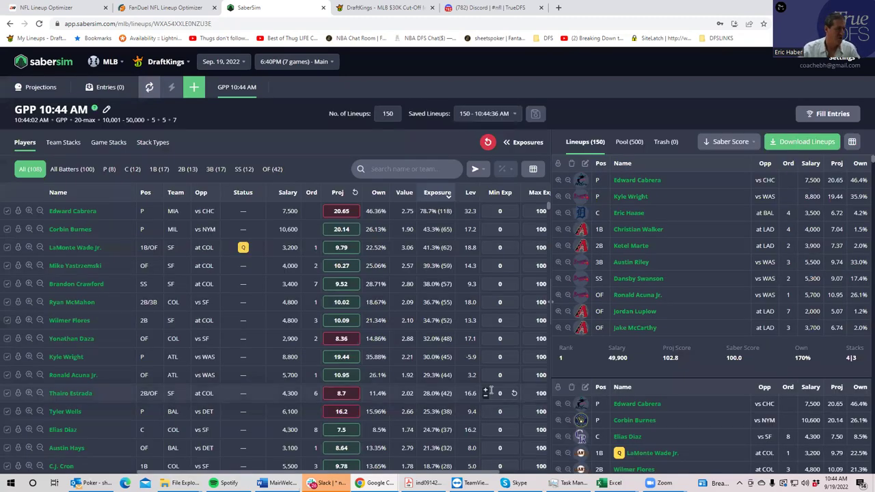
Check the team stack exposures, then filter player exposures to the 8 pitchers (P).
left_click(63, 143)
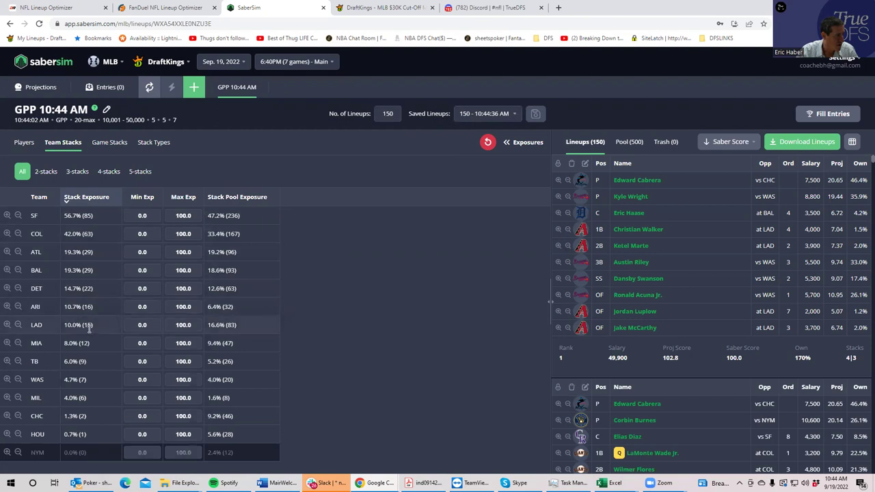
left_click(25, 143)
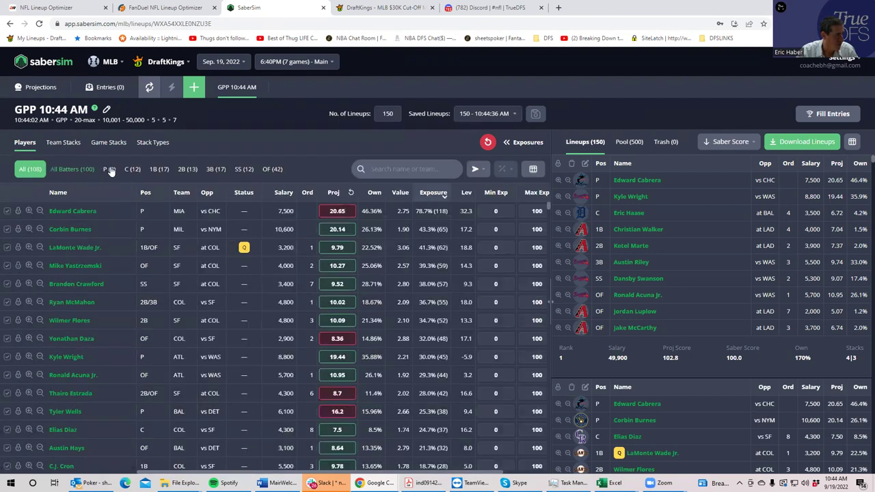
left_click(110, 169)
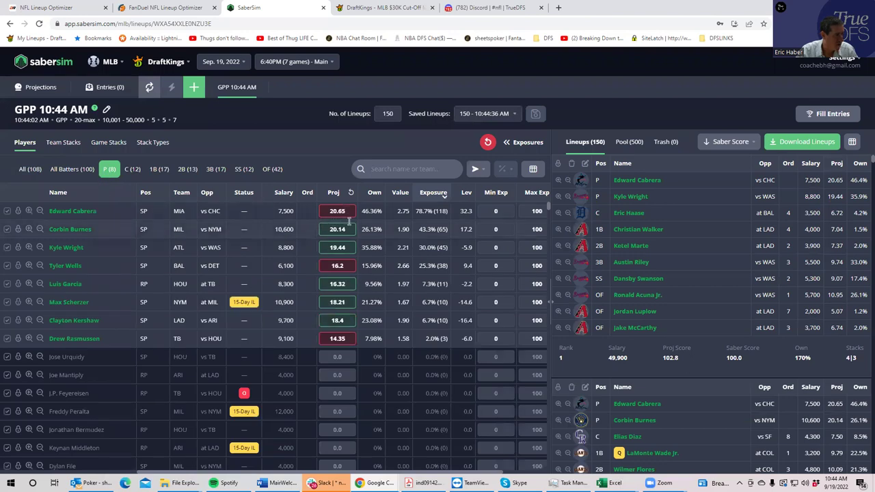